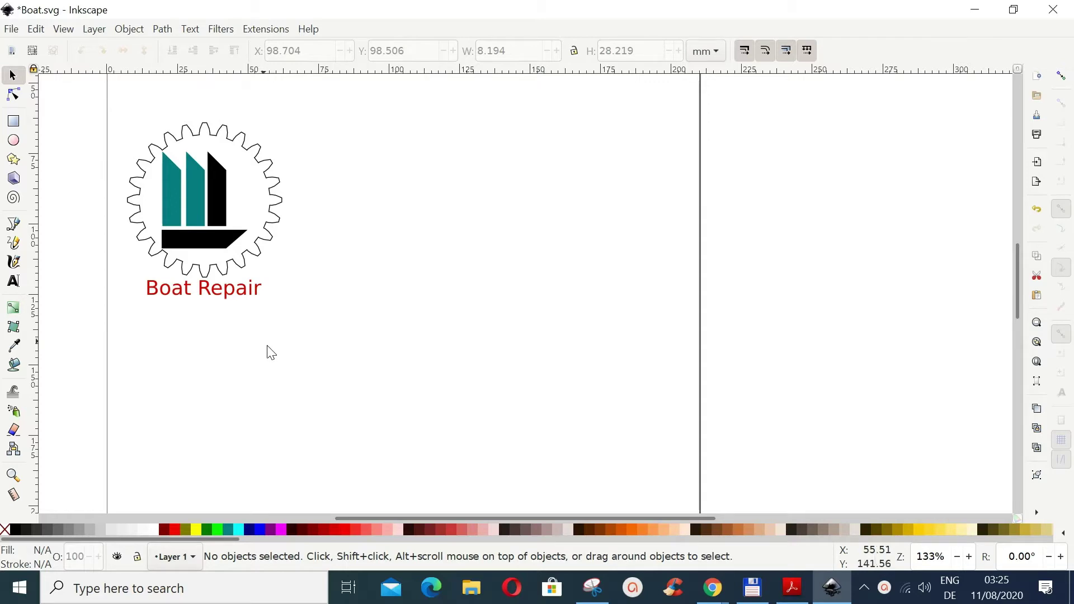
# In Document Properties, add a new rectangular grid with Spacing X and Y both set to 5 px
pyautogui.click(10, 29)
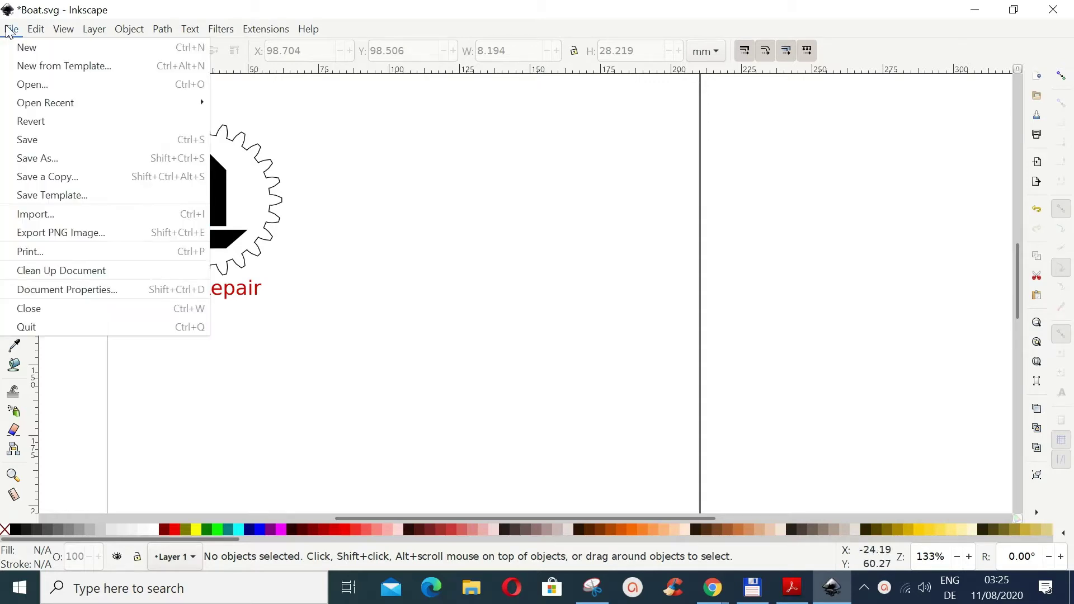
pyautogui.click(72, 289)
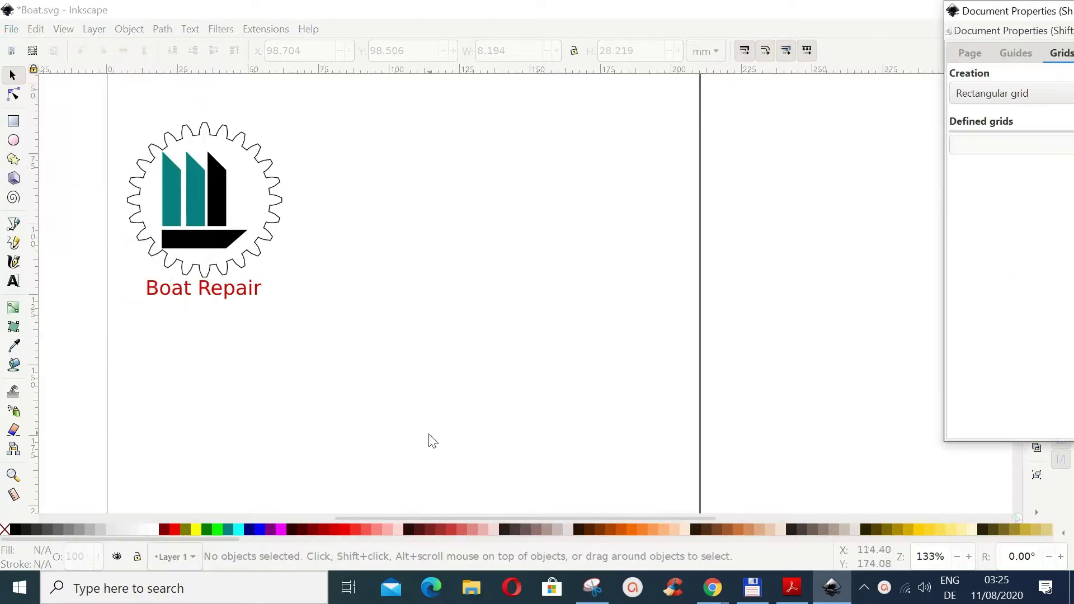
pyautogui.moveTo(1012, 18); pyautogui.dragTo(493, 73)
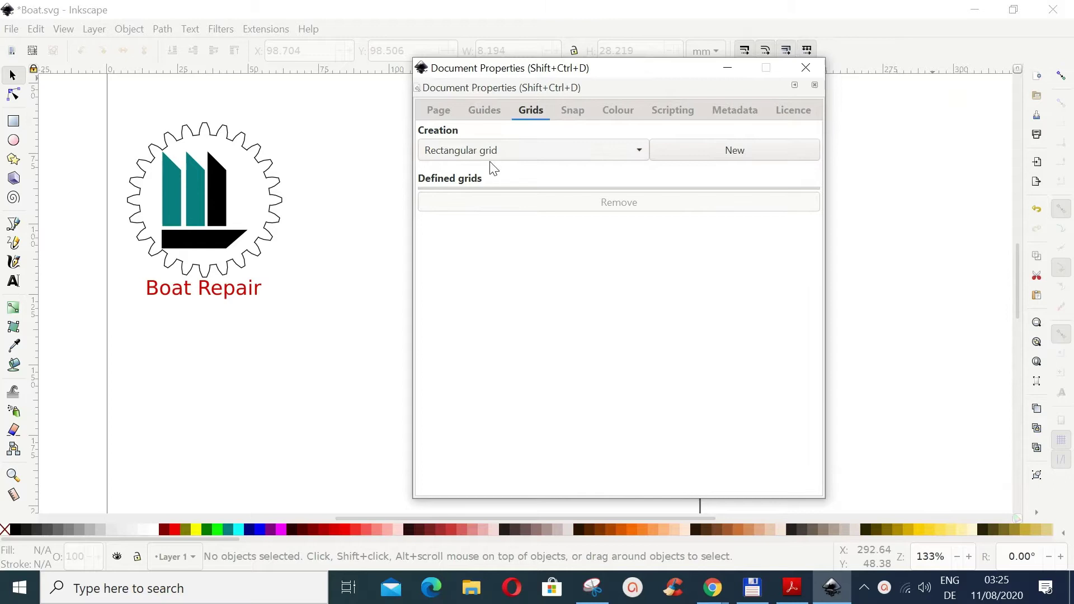
pyautogui.click(731, 155)
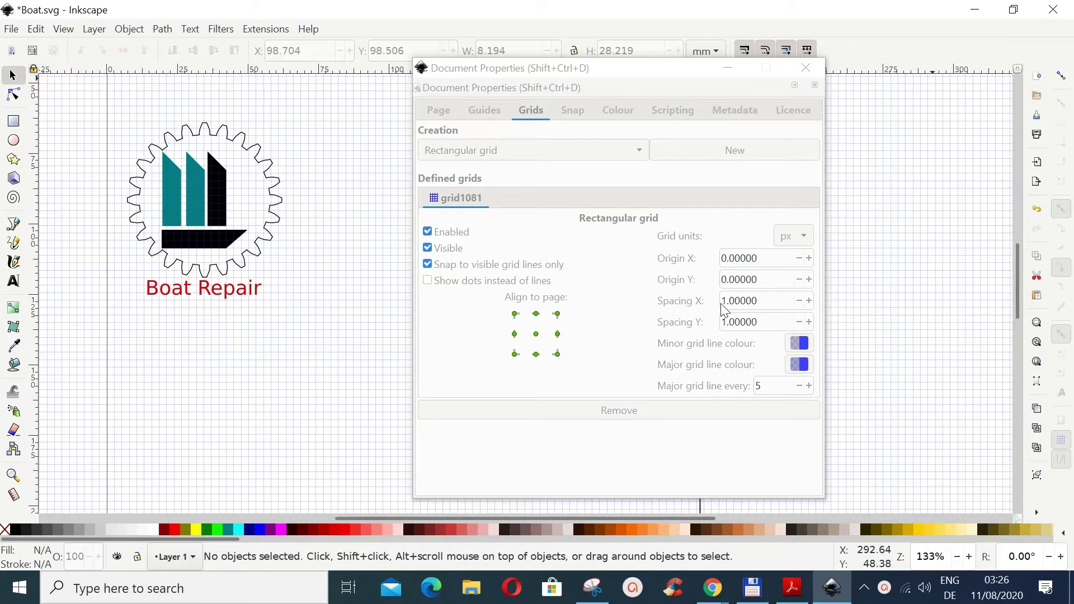
pyautogui.click(726, 302)
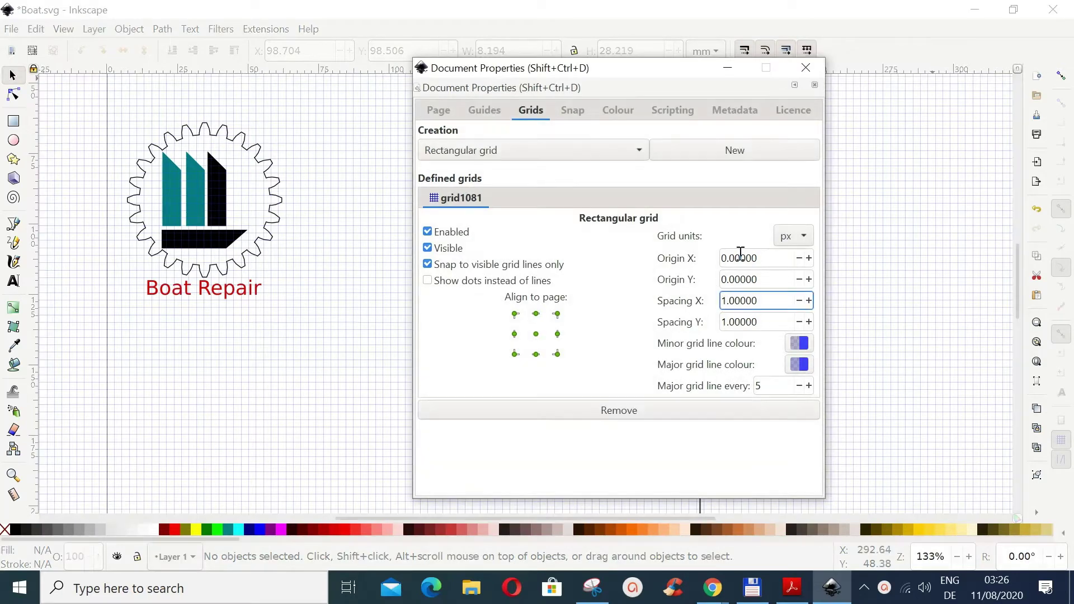
pyautogui.press('BackSpace')
pyautogui.write('5')
pyautogui.click(725, 322)
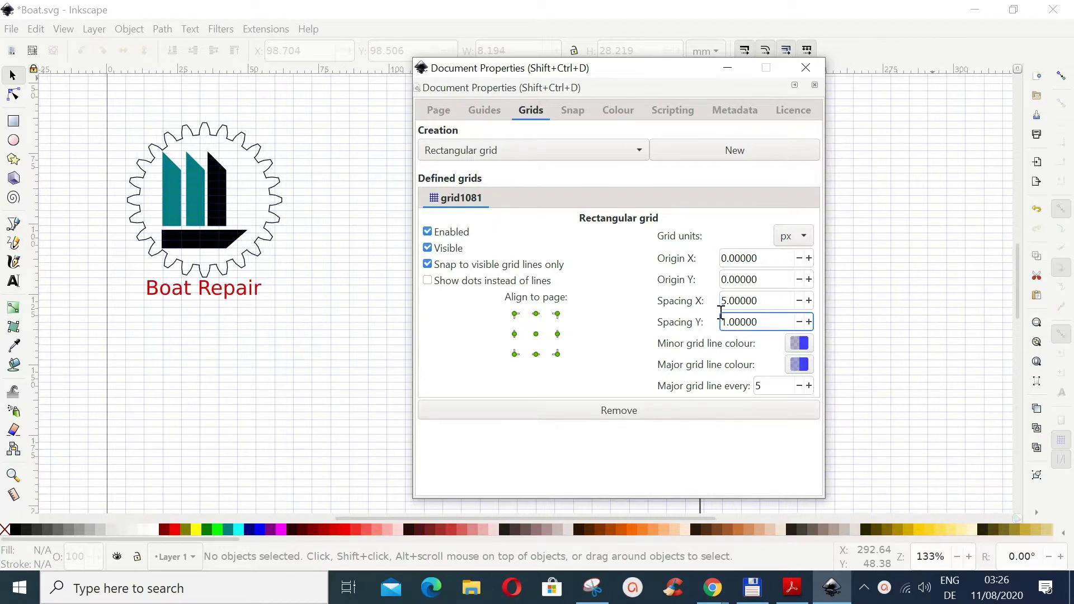
pyautogui.press('BackSpace')
pyautogui.write('5')
pyautogui.press('Return')
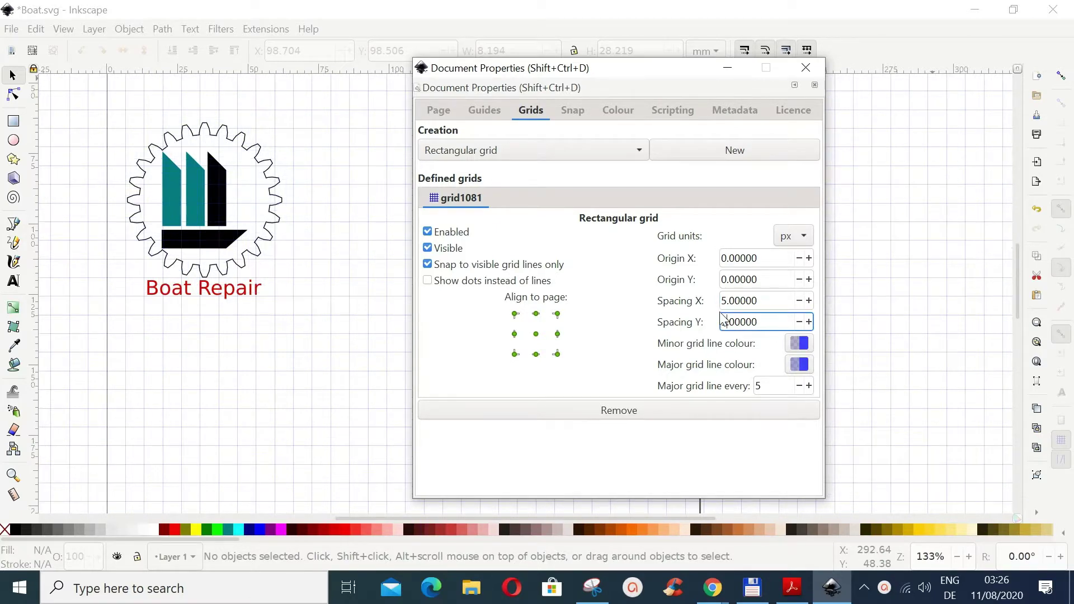
pyautogui.click(806, 67)
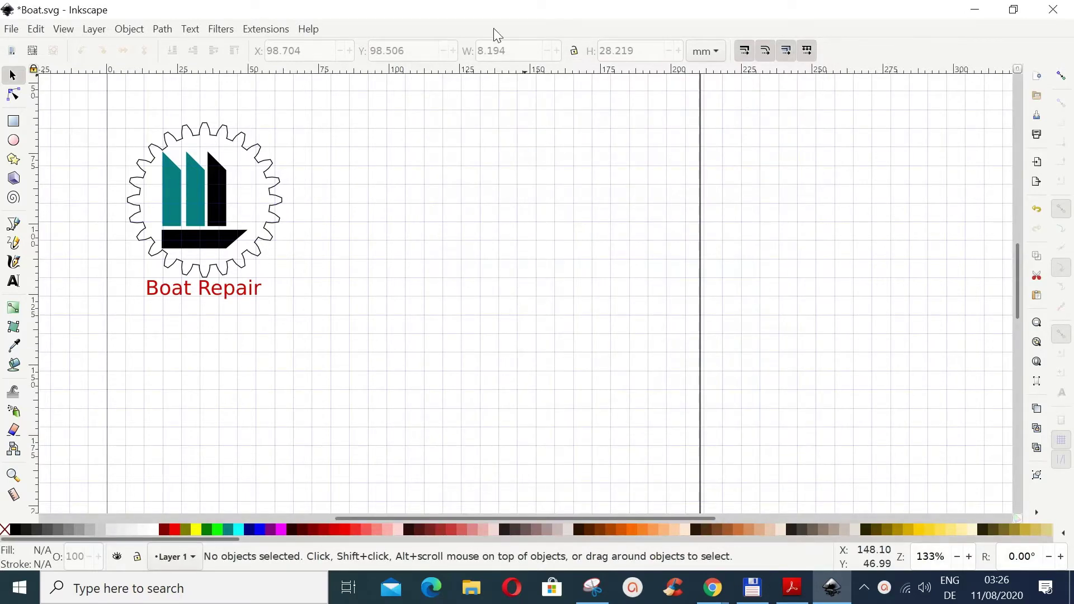
# Draw a tall thin teal rectangle, 6.146 × 26.568 mm, right of the logo, with no stroke
pyautogui.click(10, 125)
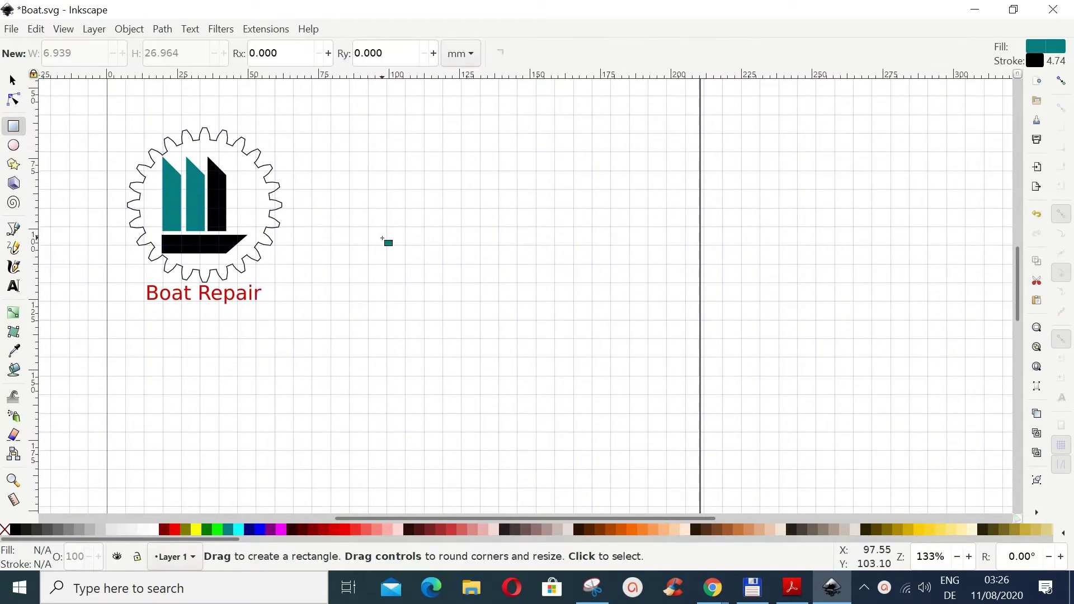
pyautogui.moveTo(386, 225); pyautogui.dragTo(405, 302)
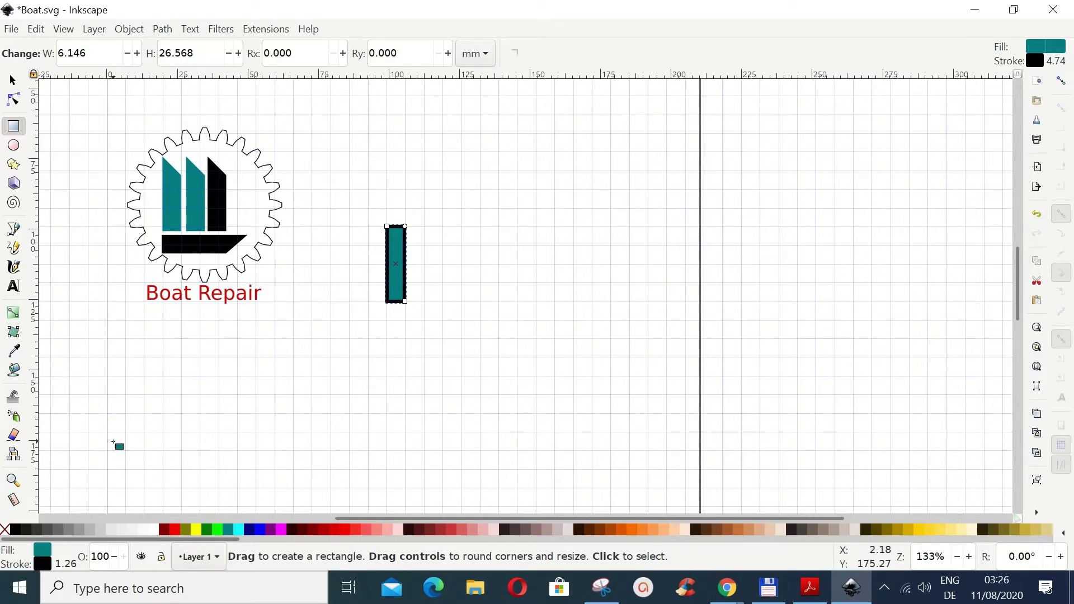
pyautogui.keyDown('shift'); pyautogui.click(5, 533); pyautogui.keyUp('shift')
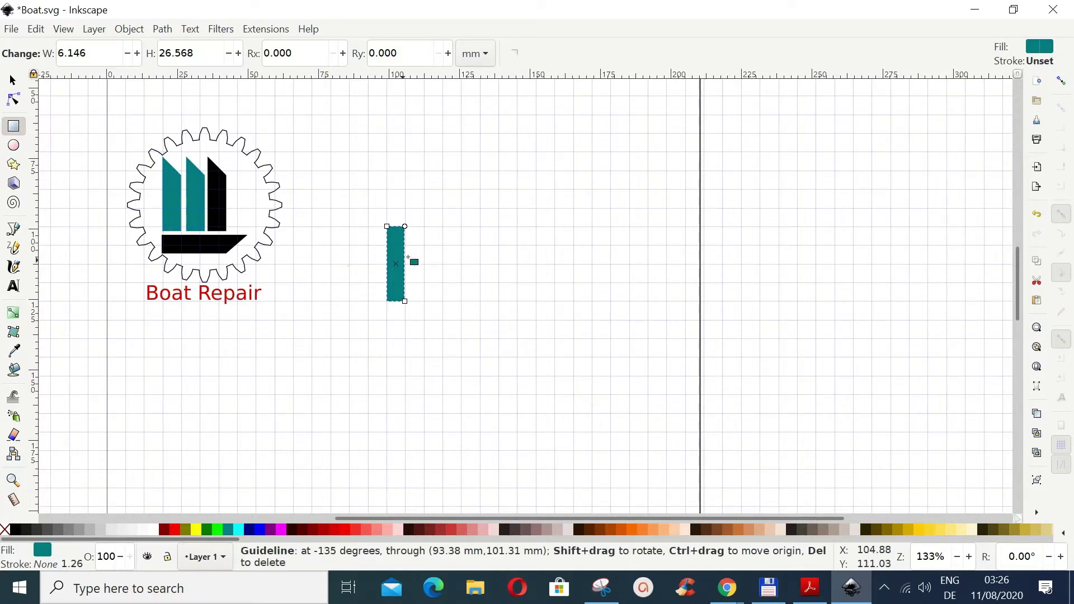
pyautogui.click(14, 80)
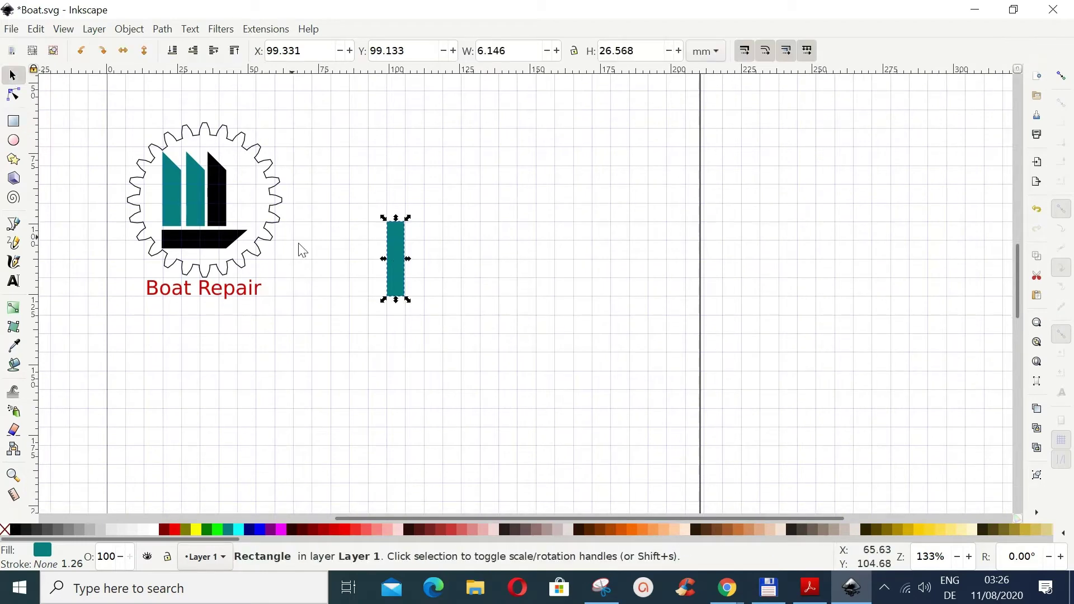
# Duplicate the teal bar and move the copy about 29 mm to the right
pyautogui.press('Escape')
pyautogui.click(397, 276)
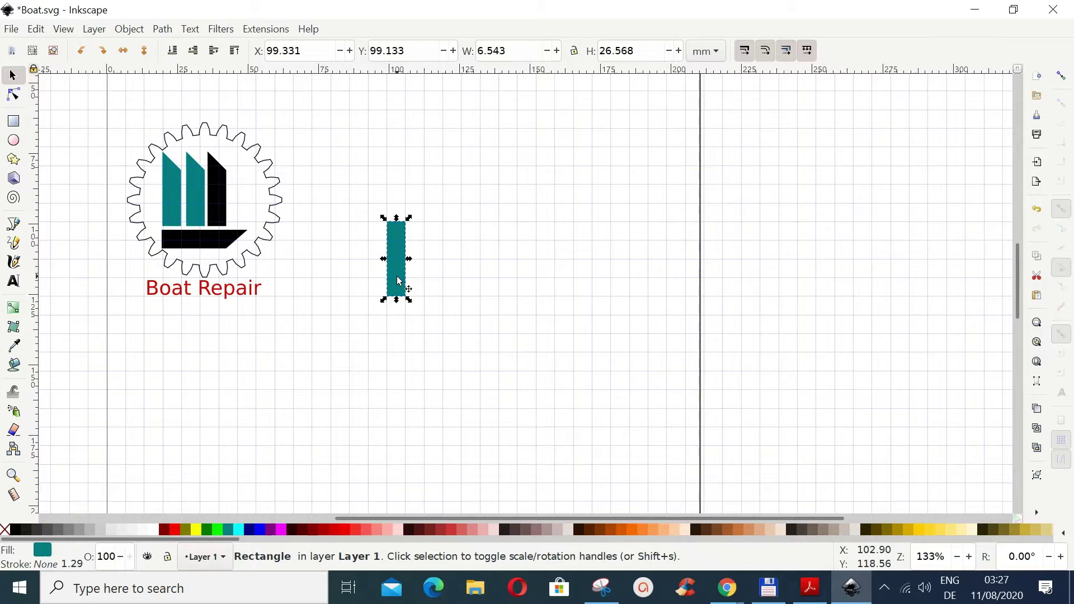
pyautogui.click(35, 30)
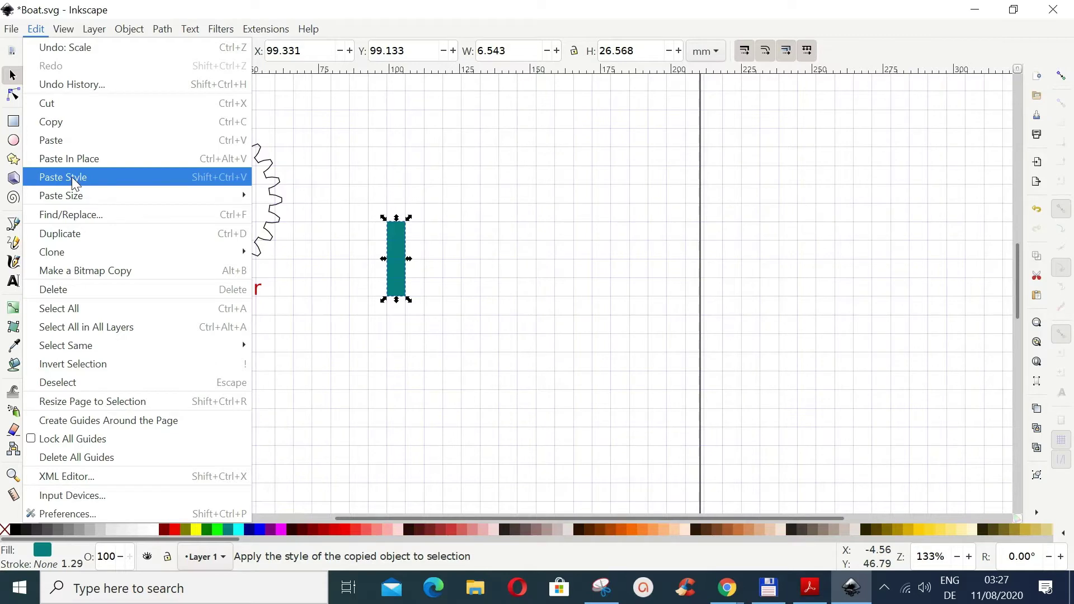
pyautogui.click(70, 234)
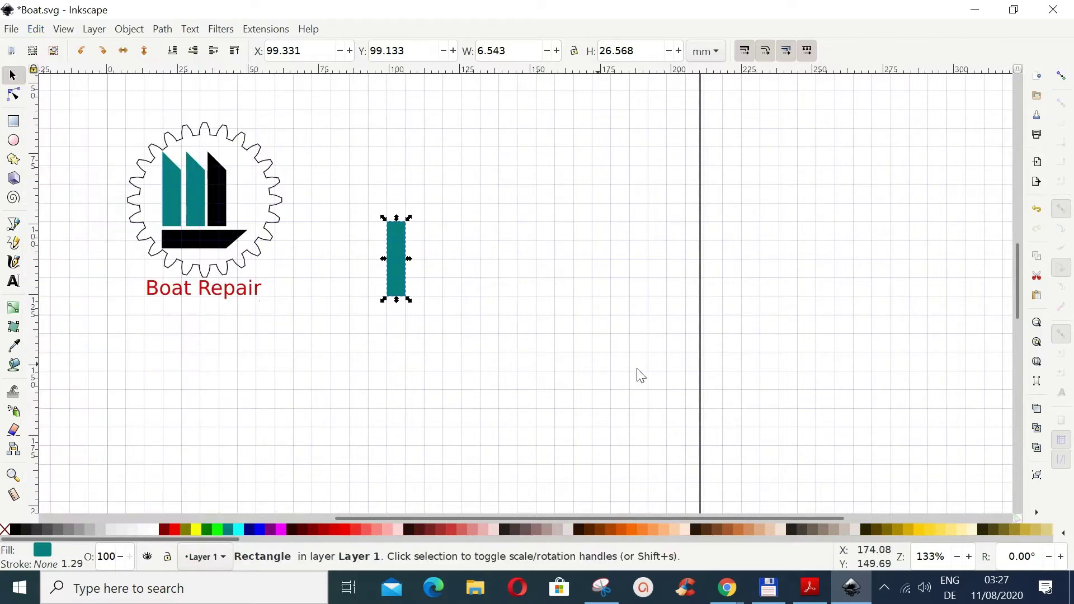
pyautogui.rightClick(403, 263)
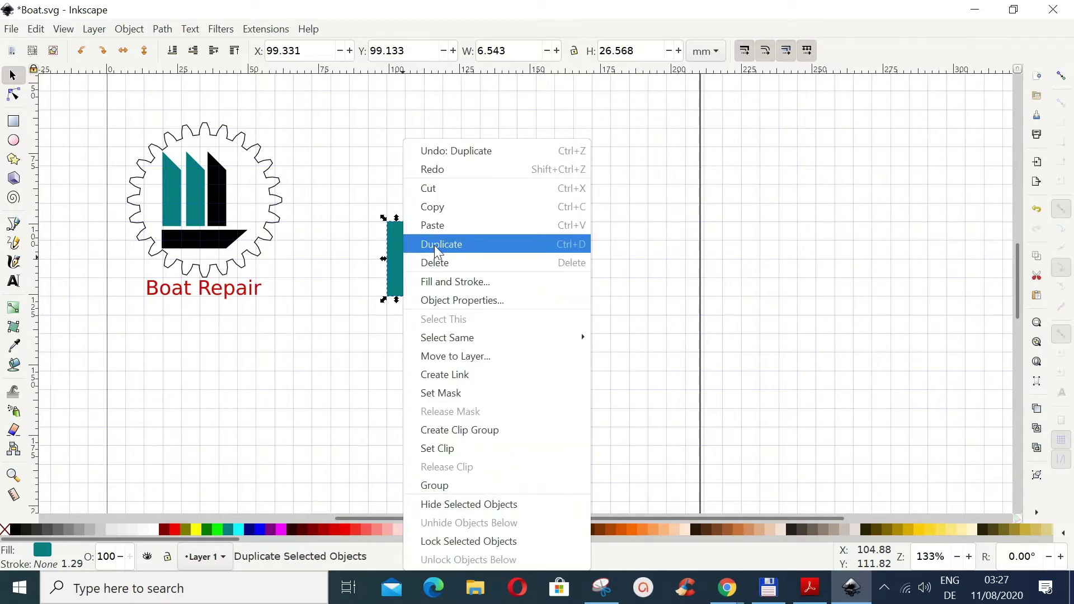
pyautogui.click(400, 274)
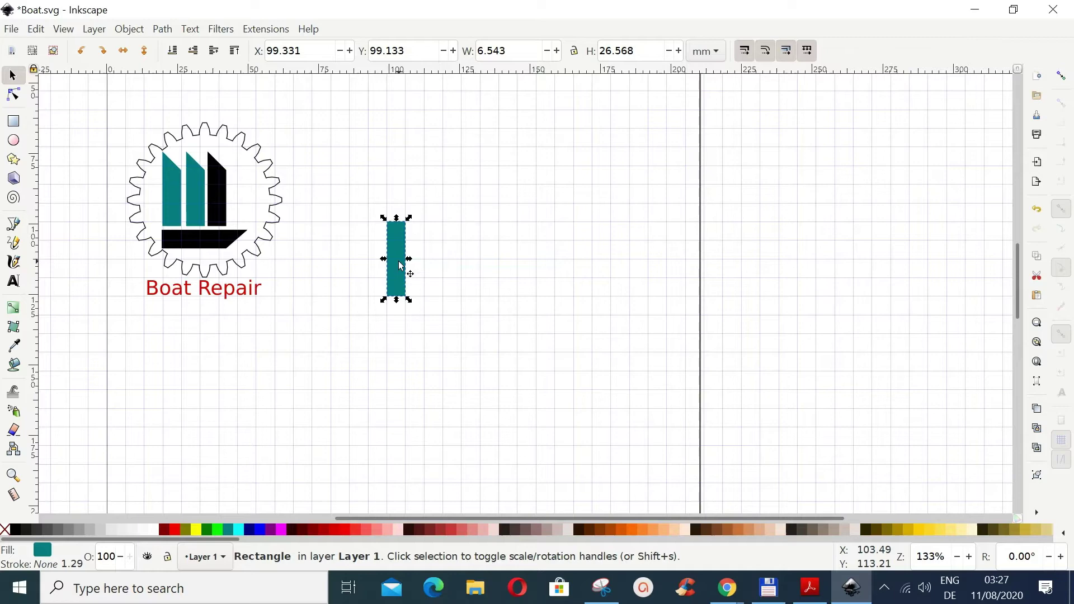
pyautogui.moveTo(399, 261); pyautogui.dragTo(484, 263)
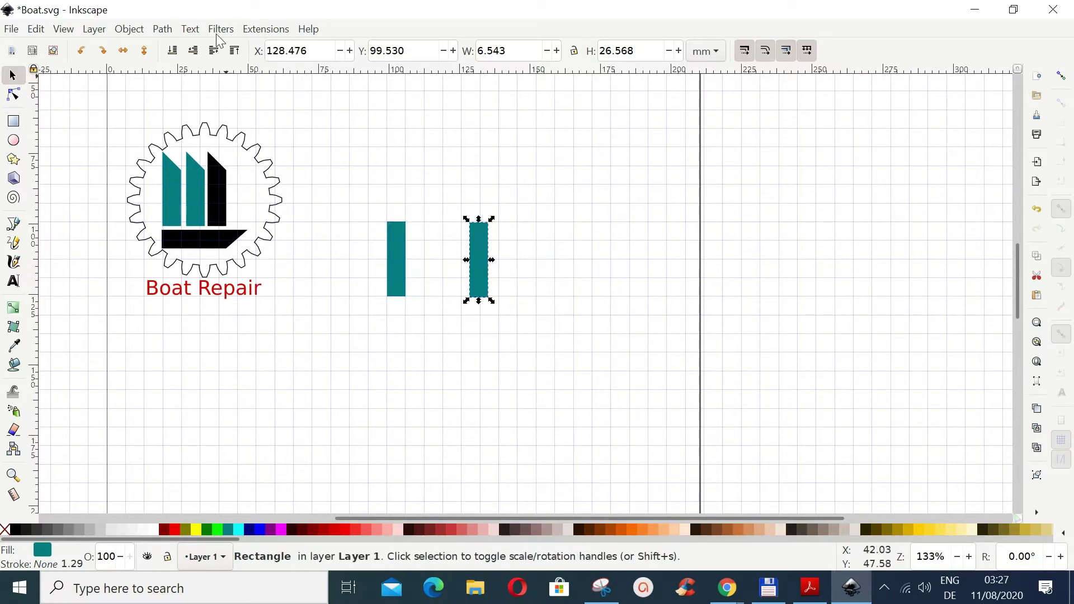
pyautogui.click(124, 31)
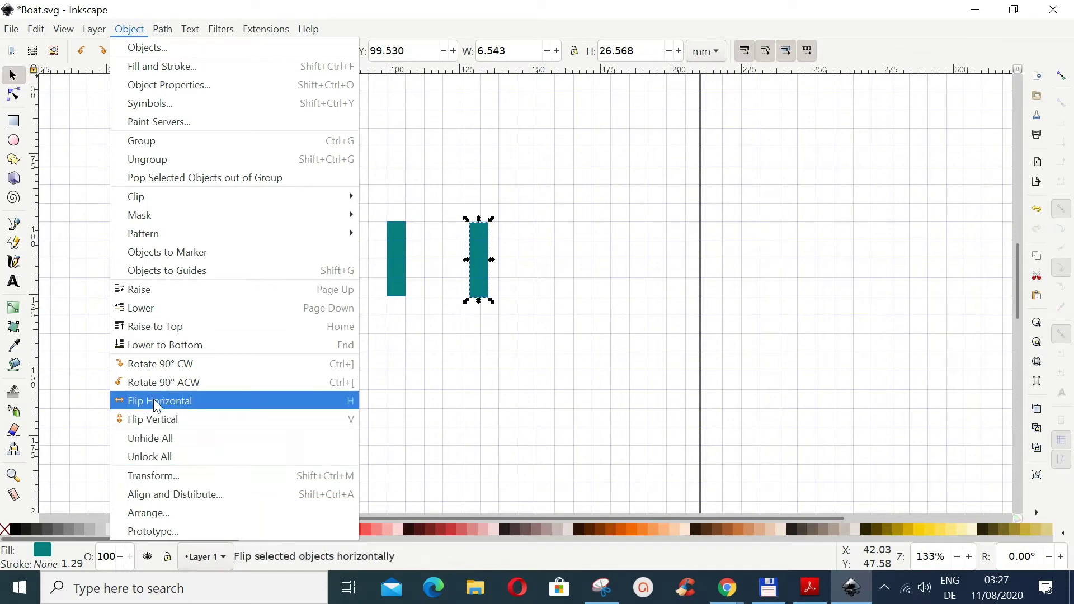
pyautogui.click(157, 477)
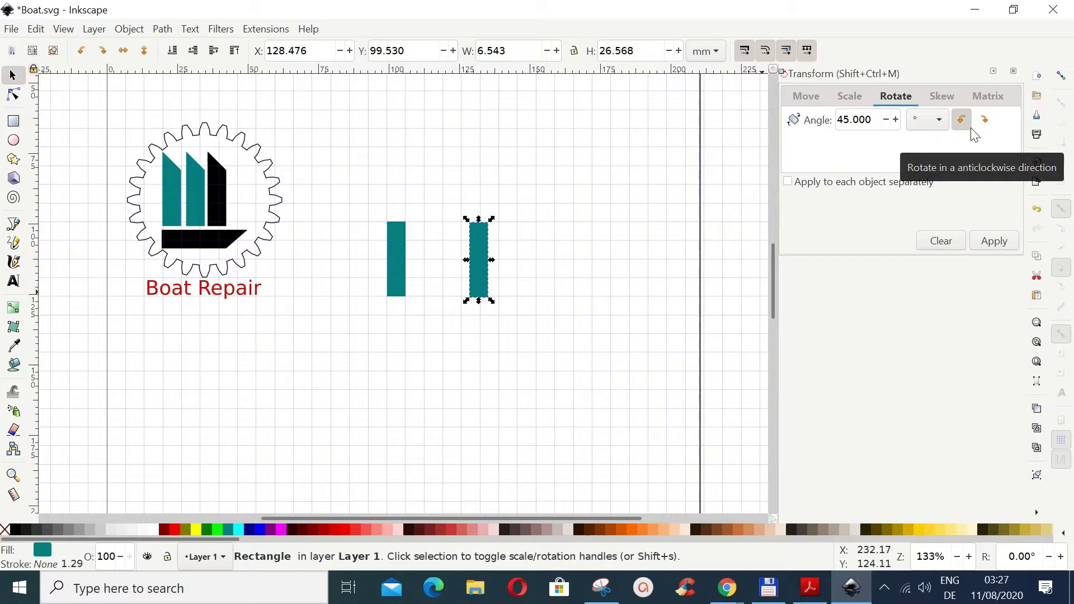
# Rotate the copied bar 45°, colour it red, and enable snapping
pyautogui.click(994, 242)
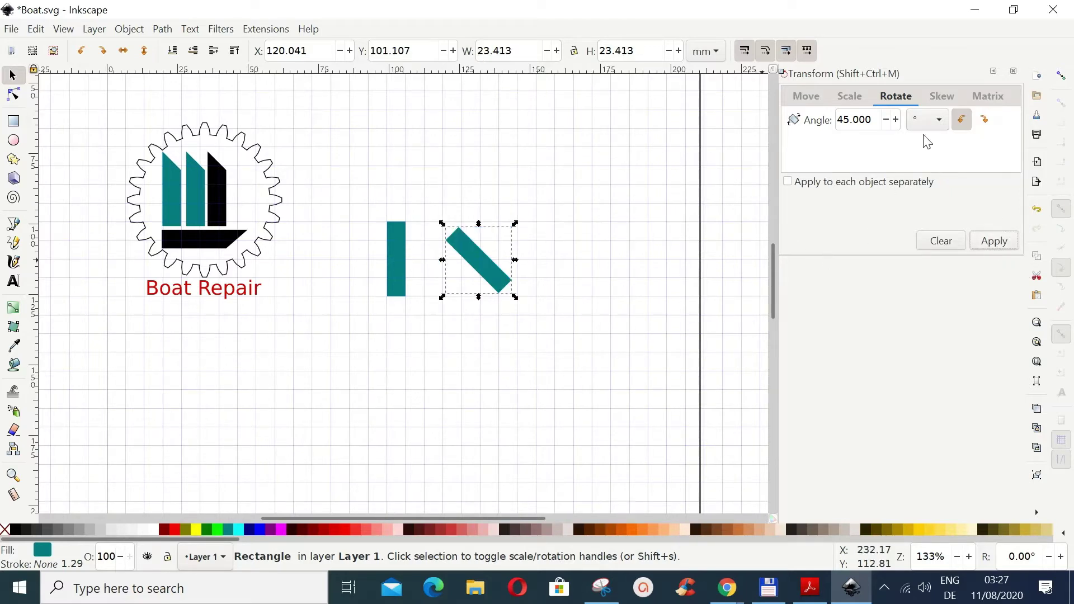
pyautogui.click(451, 533)
pyautogui.click(1065, 82)
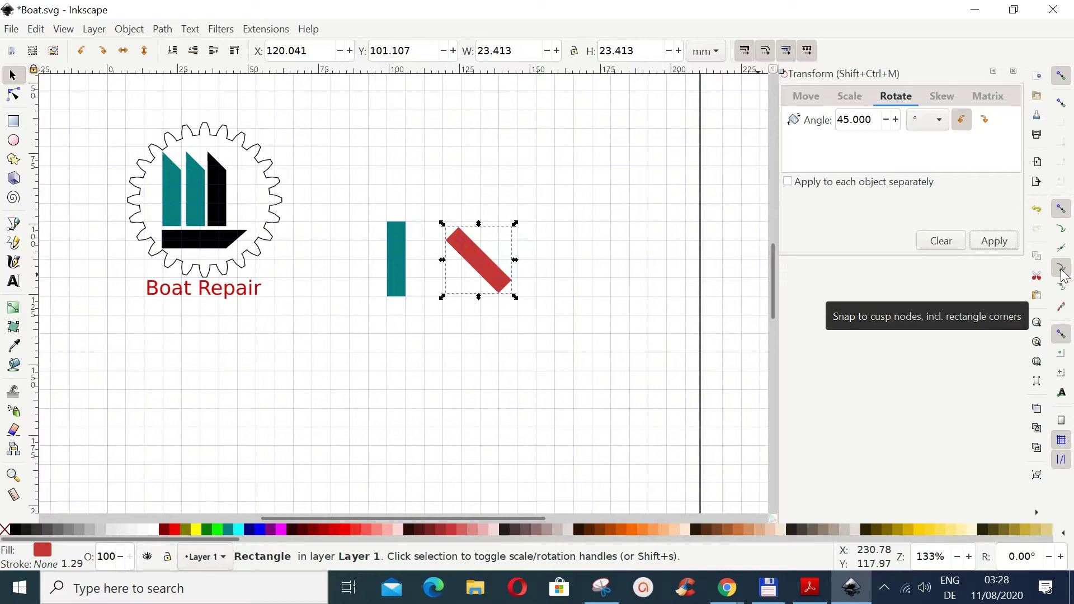
# Snap the red bar's corner onto the teal bar's top, then subtract it with Path > Difference
pyautogui.click(1062, 269)
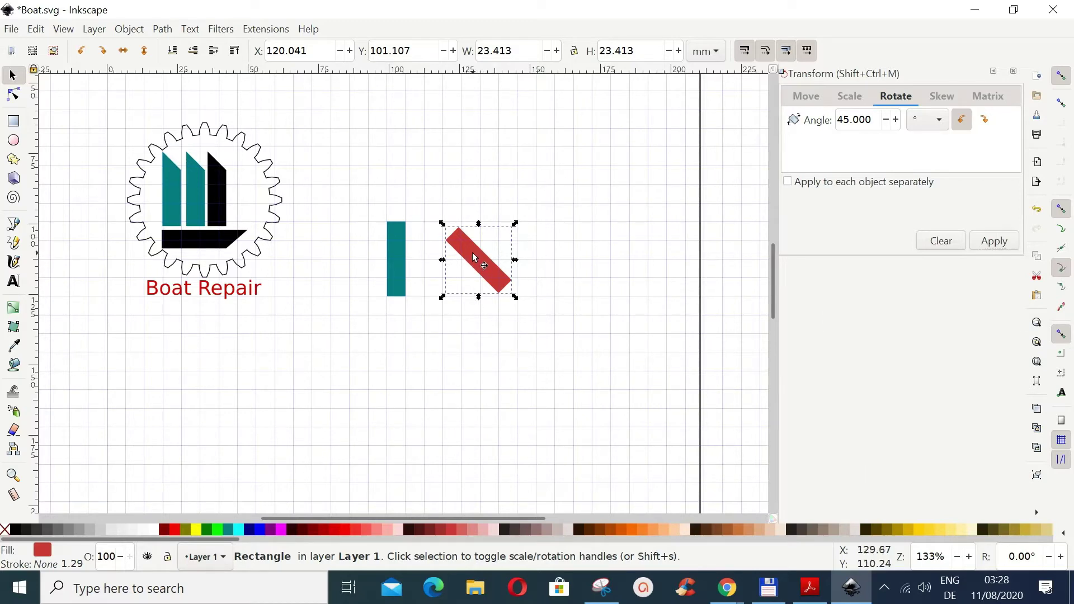
pyautogui.moveTo(473, 258); pyautogui.dragTo(412, 241)
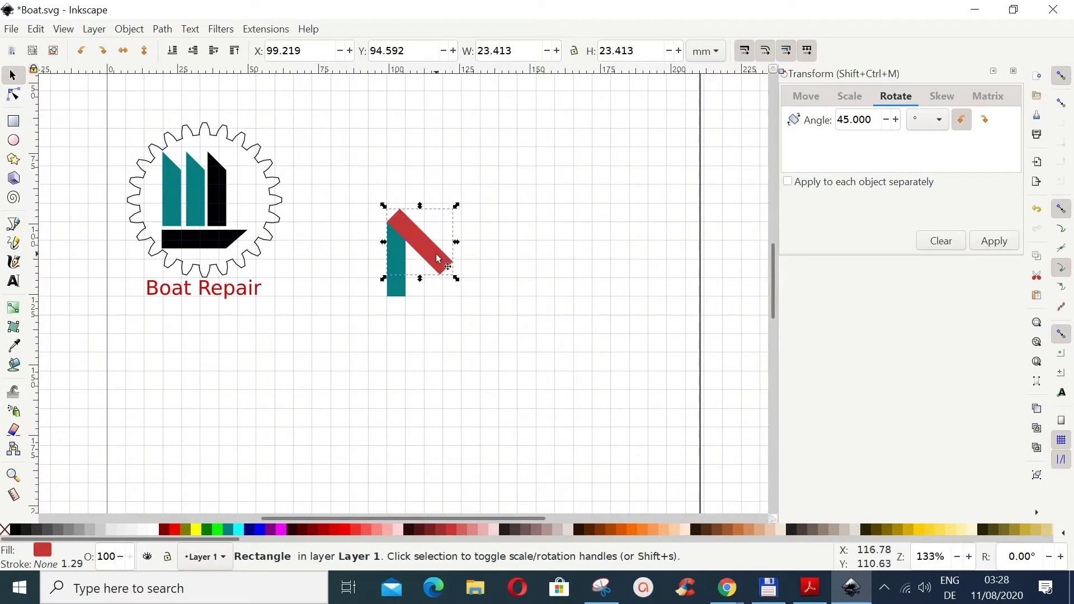
pyautogui.keyDown('shift'); pyautogui.click(398, 288); pyautogui.keyUp('shift')
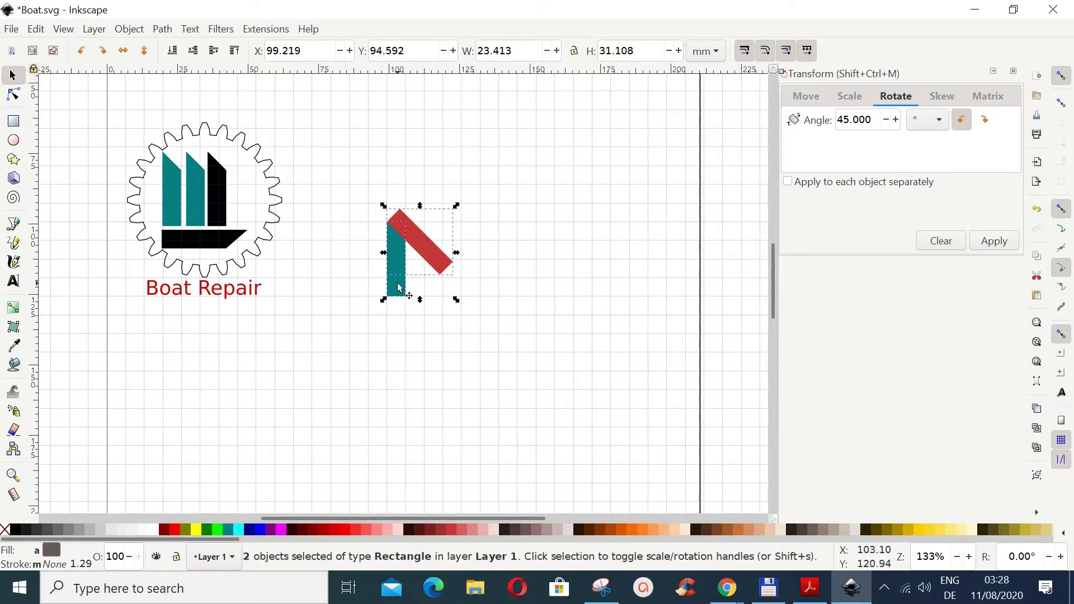
pyautogui.click(162, 29)
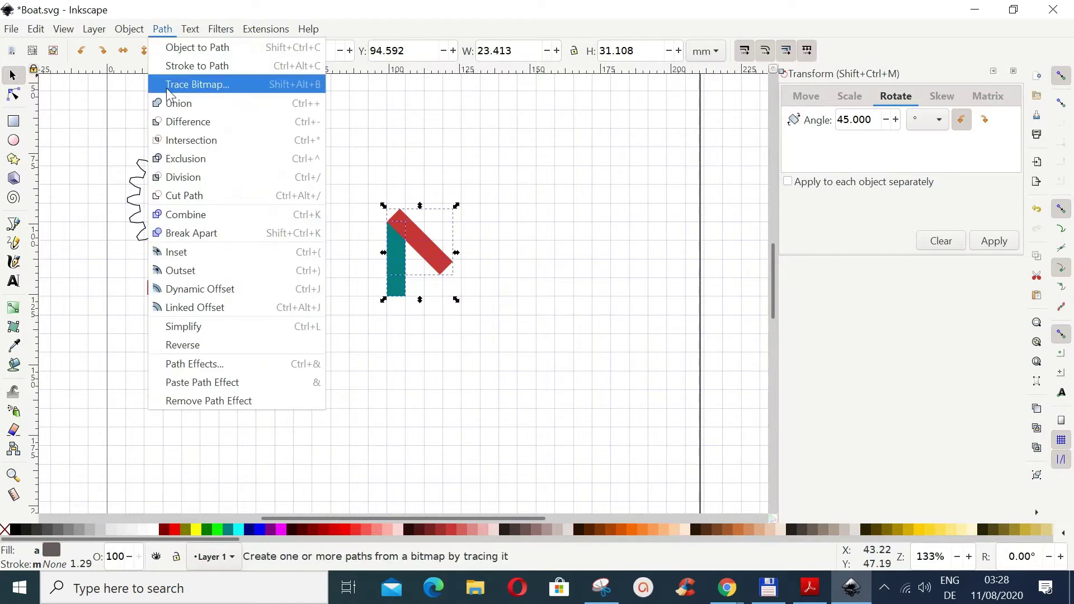
pyautogui.click(176, 123)
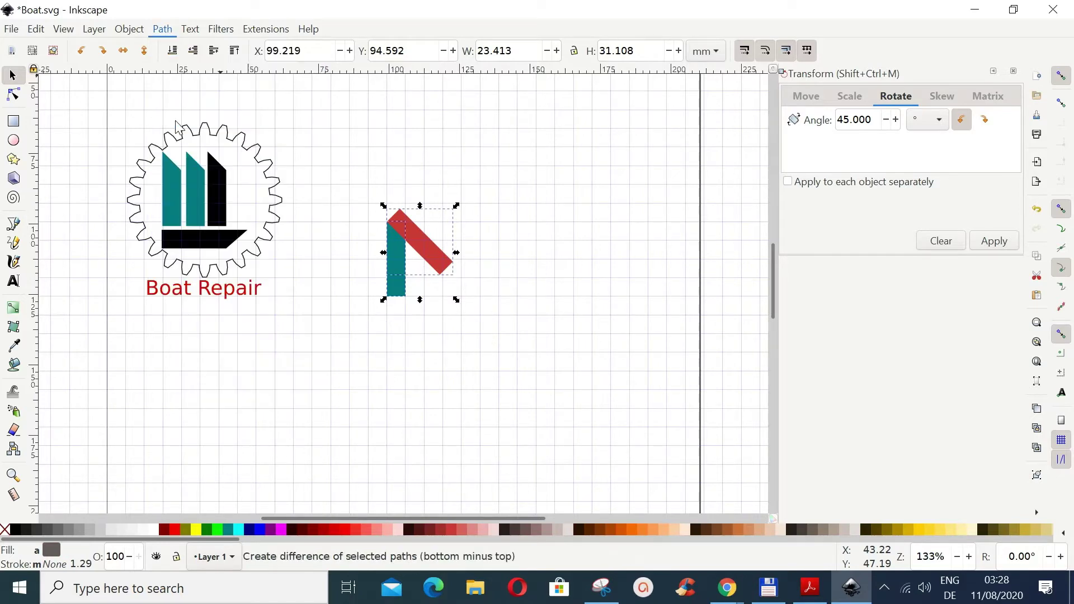
pyautogui.click(398, 281)
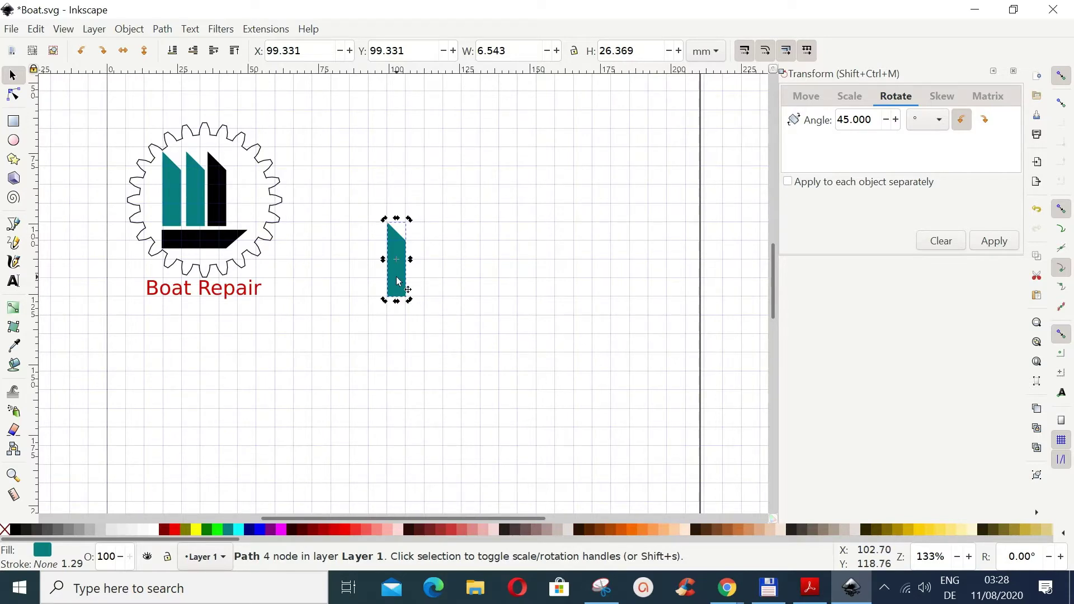
# Duplicate the sail and place the copy beside the original, with snapping turned off
pyautogui.rightClick(398, 281)
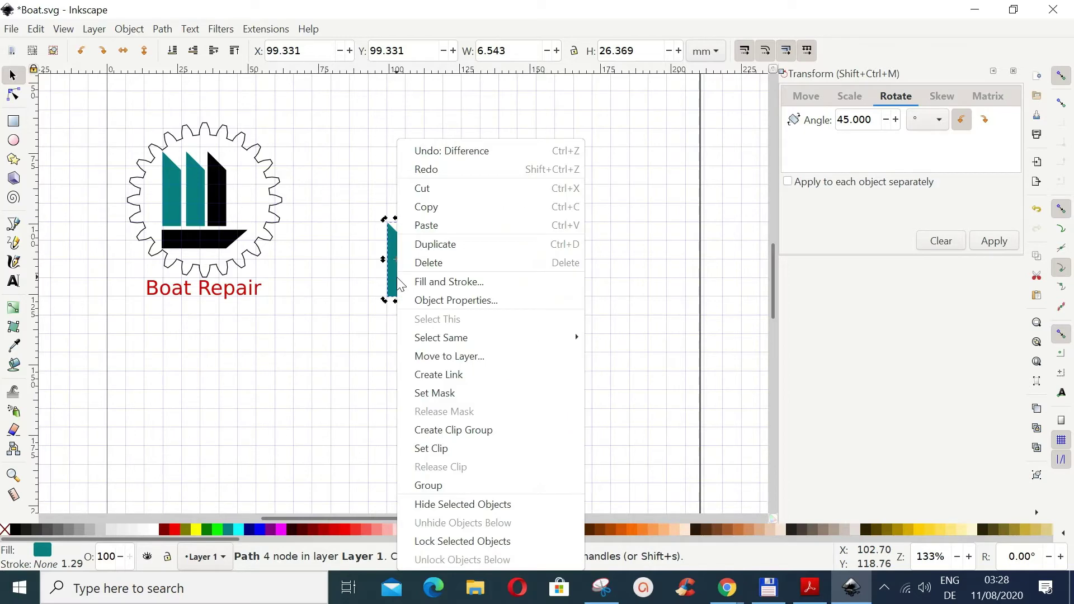
pyautogui.click(428, 246)
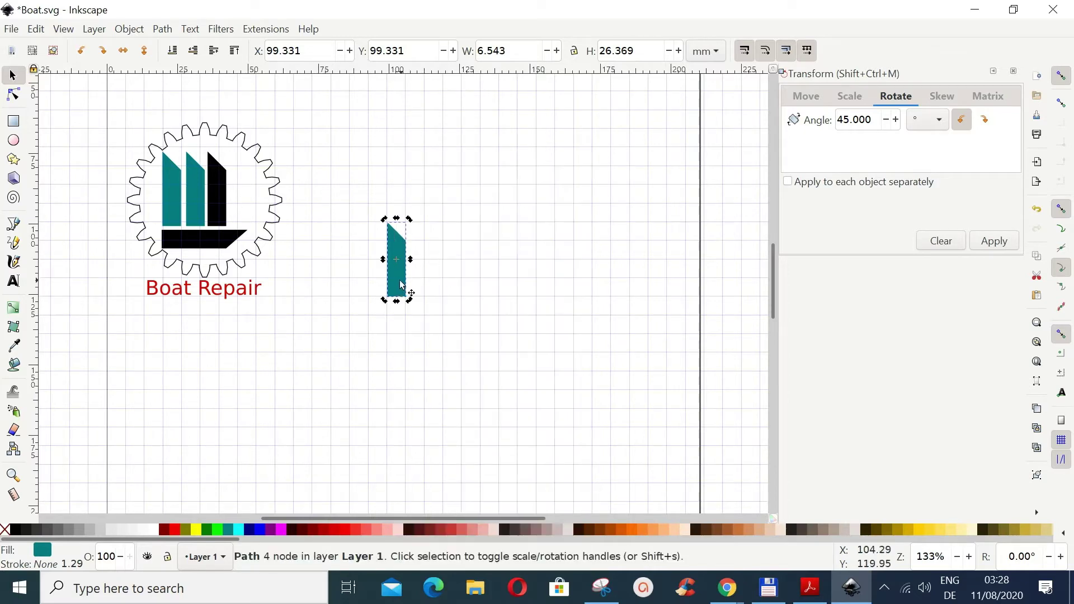
pyautogui.moveTo(413, 292); pyautogui.dragTo(423, 286)
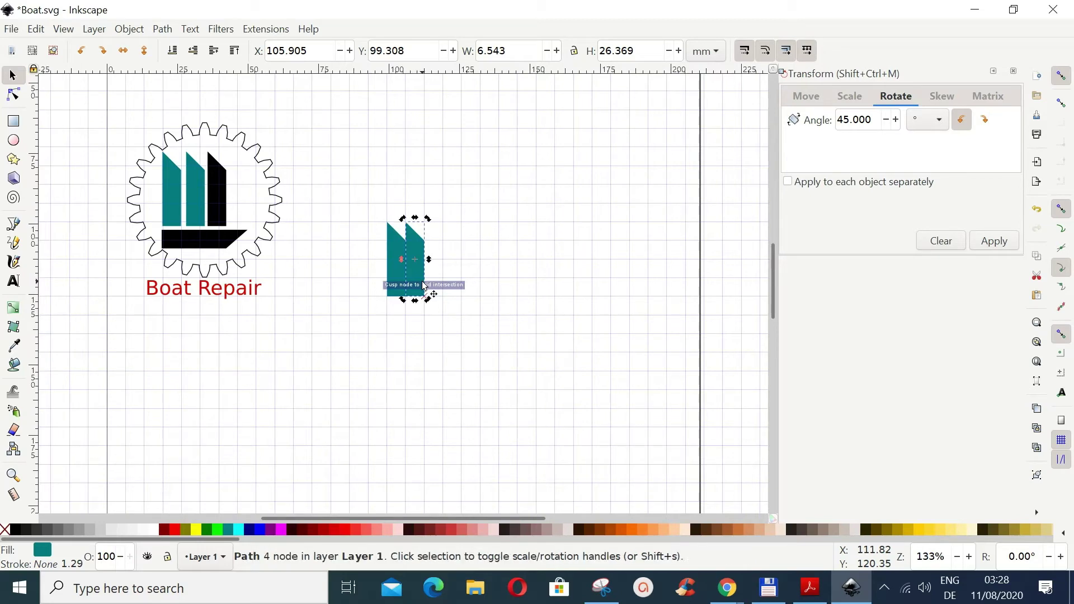
pyautogui.click(1062, 77)
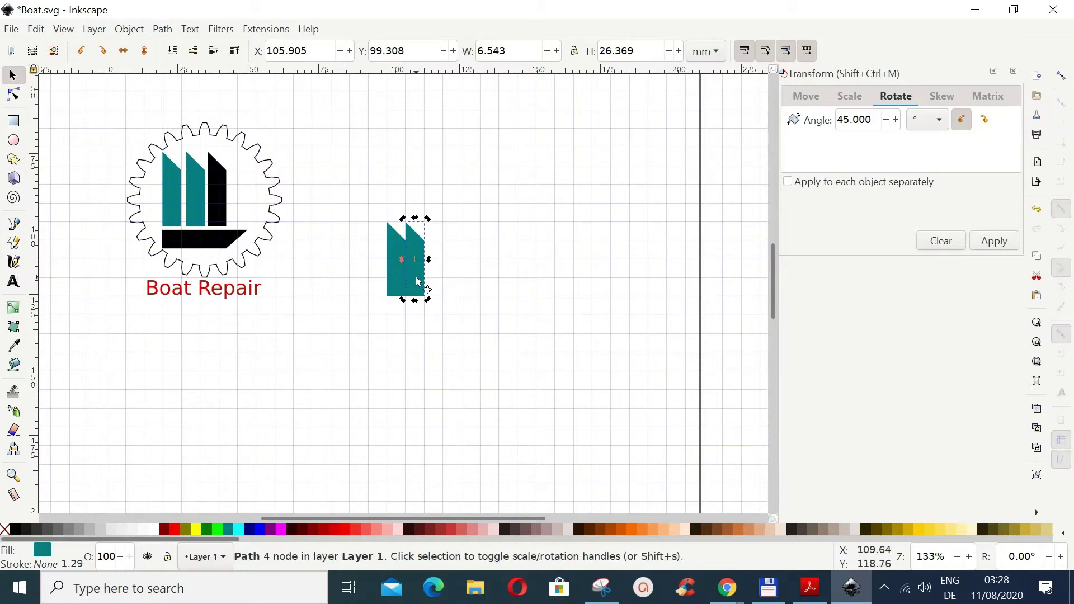
pyautogui.moveTo(417, 278); pyautogui.dragTo(422, 279)
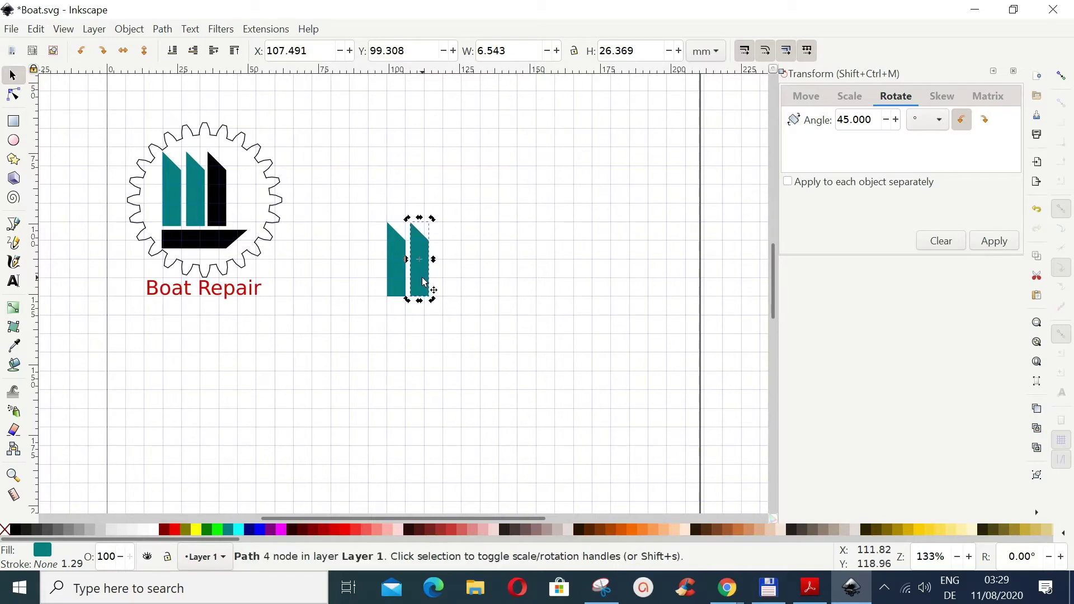
# Duplicate the second sail into a third one to its right, then copy the third sail again
pyautogui.rightClick(421, 279)
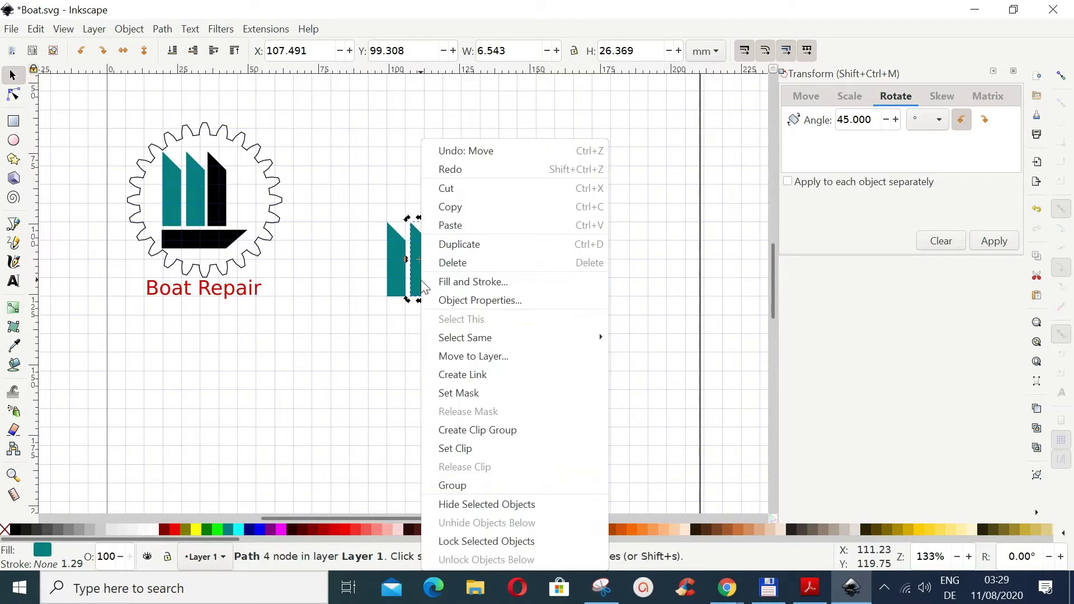
pyautogui.click(451, 244)
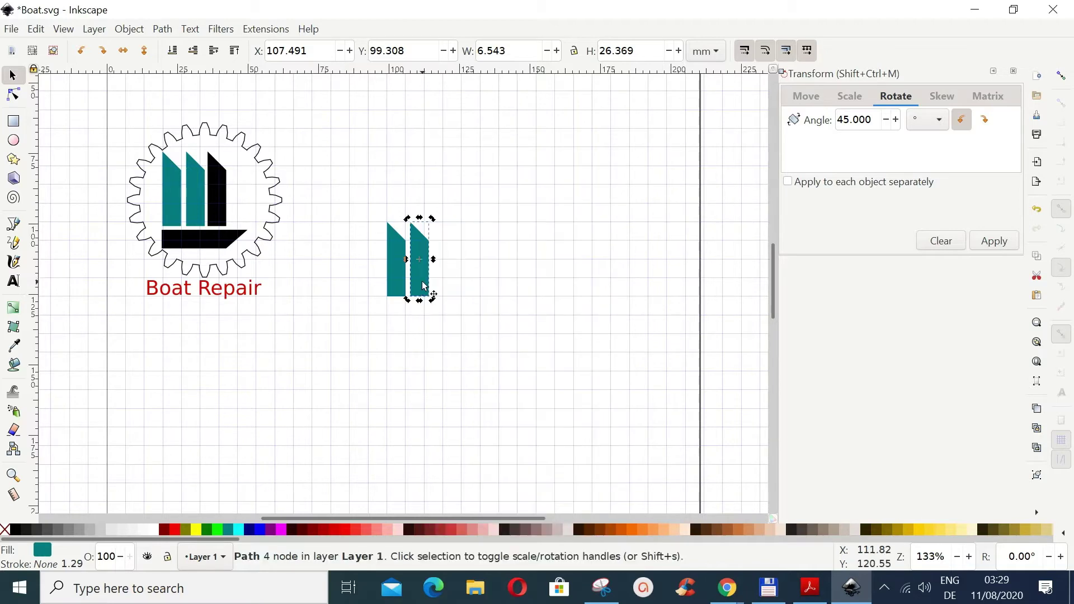
pyautogui.moveTo(425, 280); pyautogui.dragTo(446, 281)
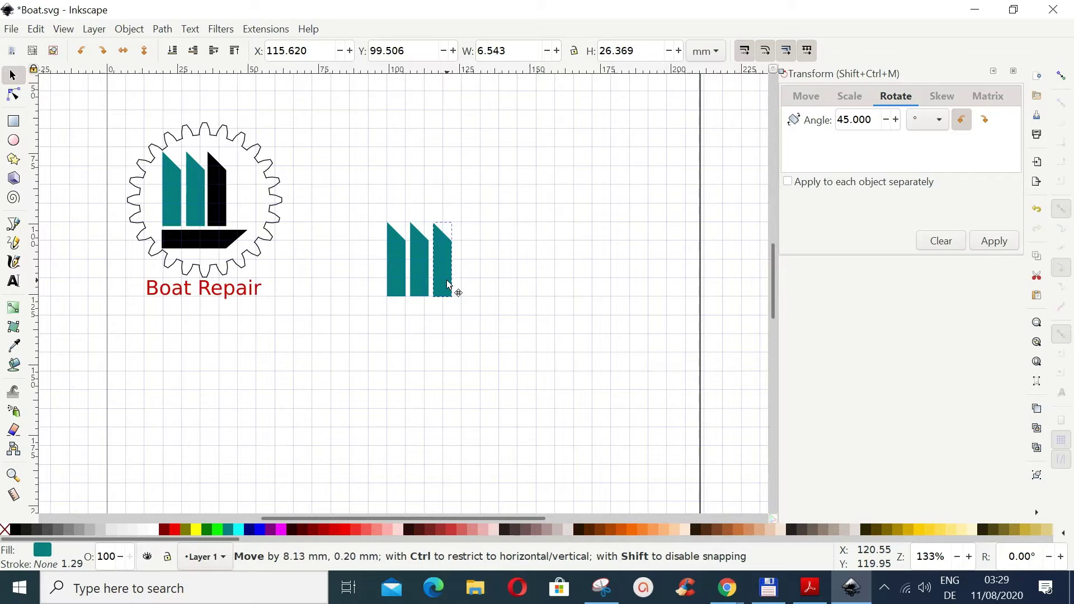
pyautogui.moveTo(447, 284); pyautogui.dragTo(447, 284)
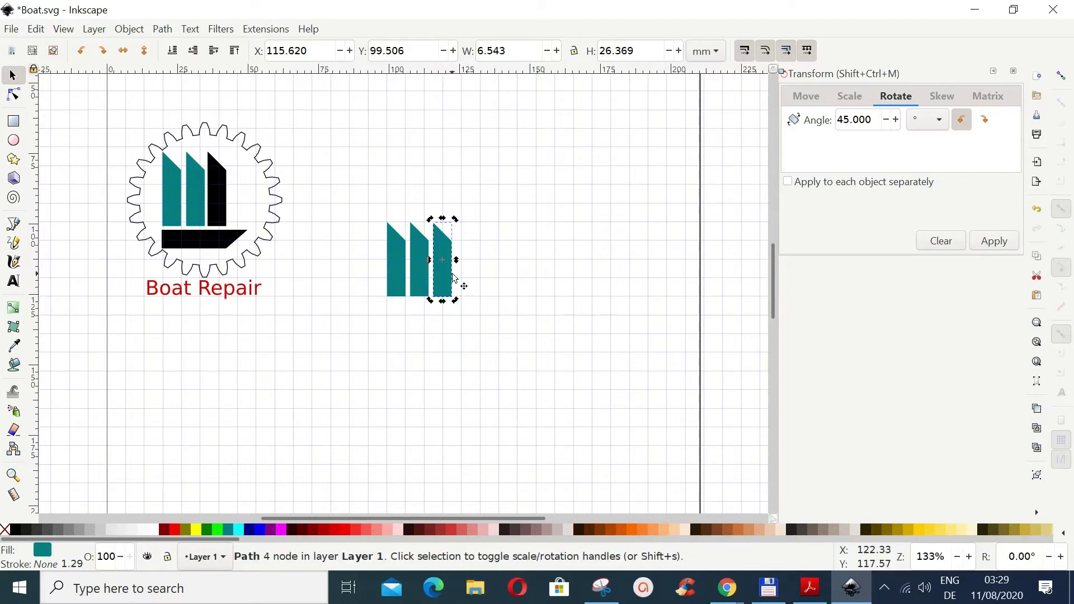
pyautogui.rightClick(446, 285)
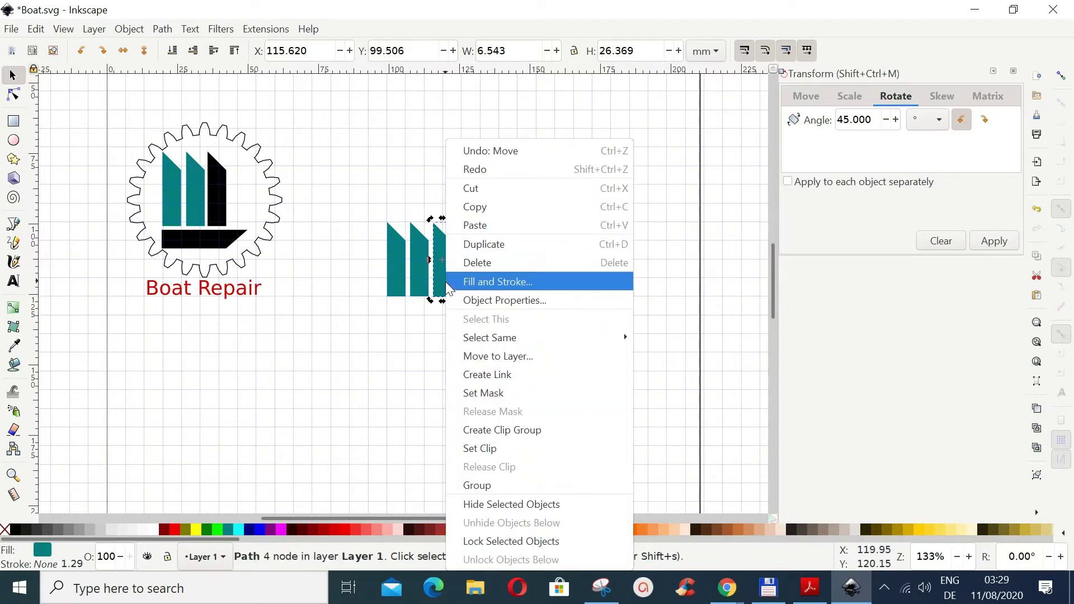
pyautogui.click(475, 247)
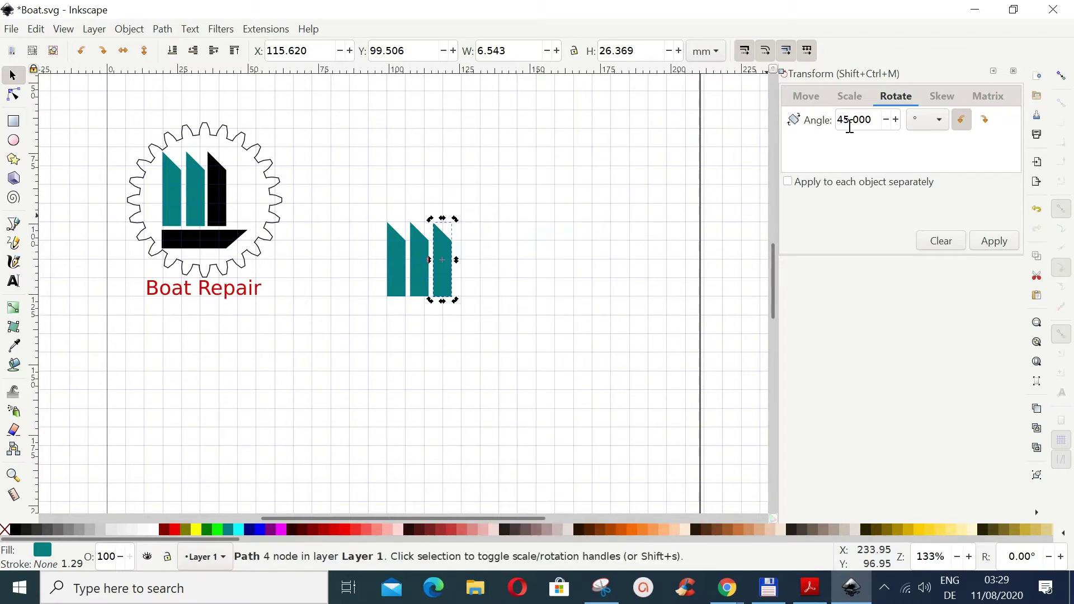
# Rotate the spare sail copy 90° clockwise, move it below the sails, and stretch it wider
pyautogui.click(102, 54)
pyautogui.moveTo(437, 269); pyautogui.dragTo(416, 315)
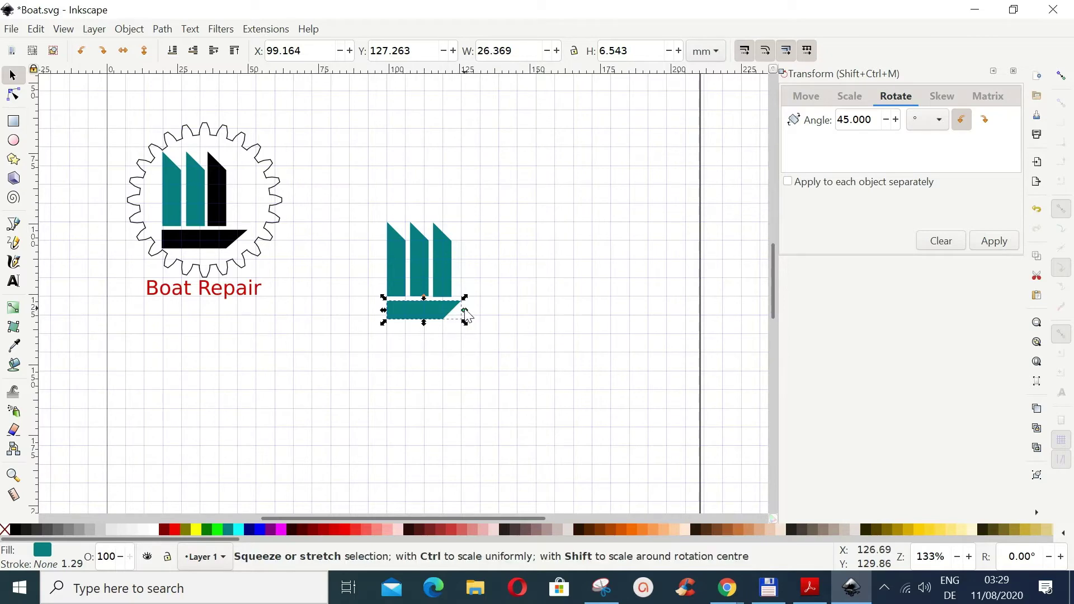
pyautogui.moveTo(467, 315); pyautogui.dragTo(477, 309)
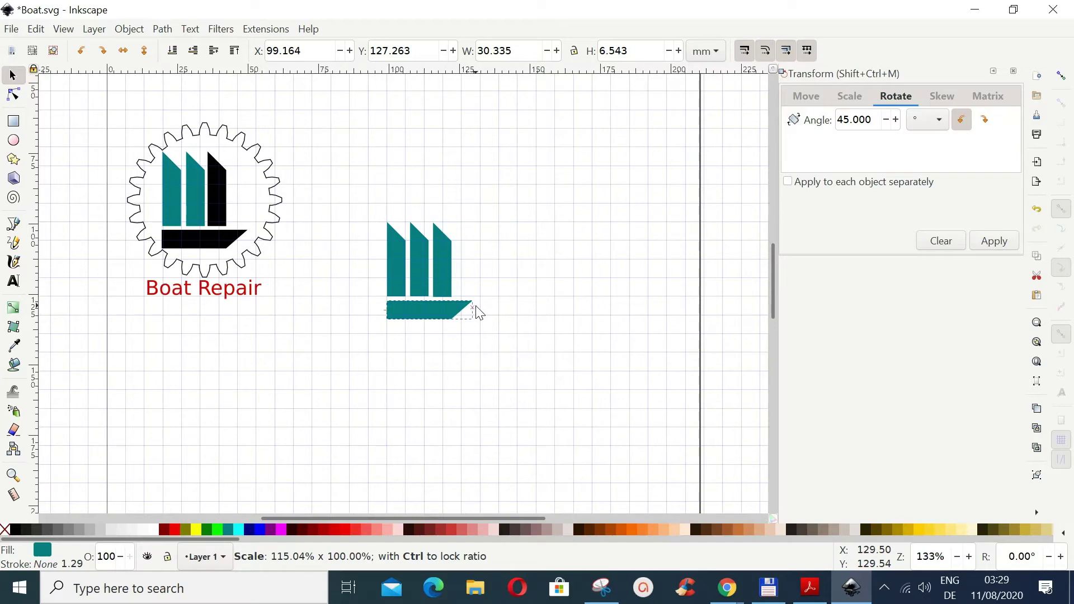
pyautogui.moveTo(479, 313); pyautogui.dragTo(475, 311)
# Fill the rightmost sail and the hull black
pyautogui.click(444, 365)
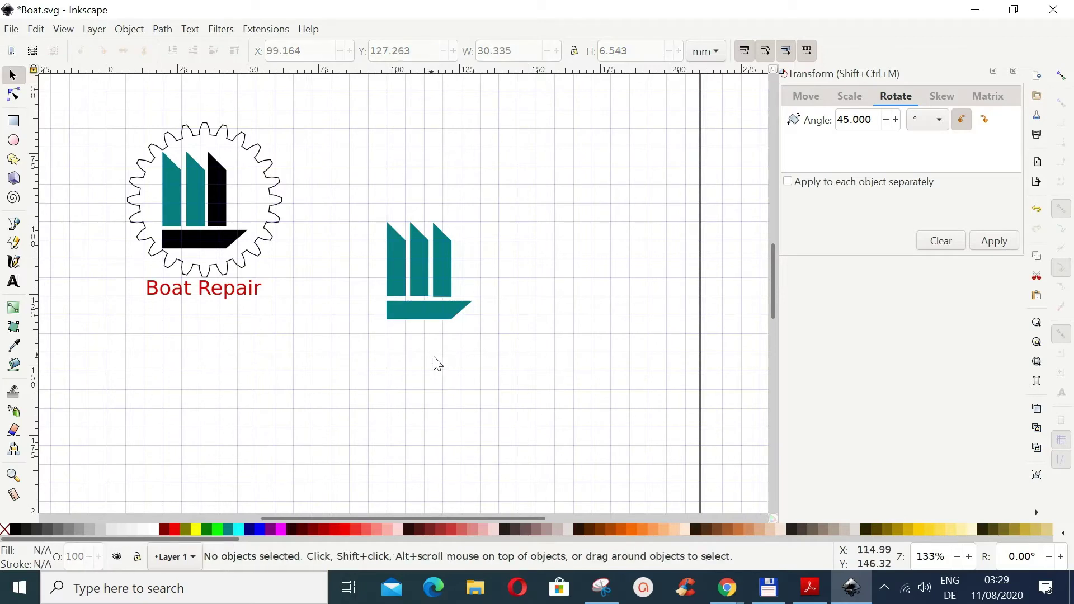
pyautogui.click(449, 292)
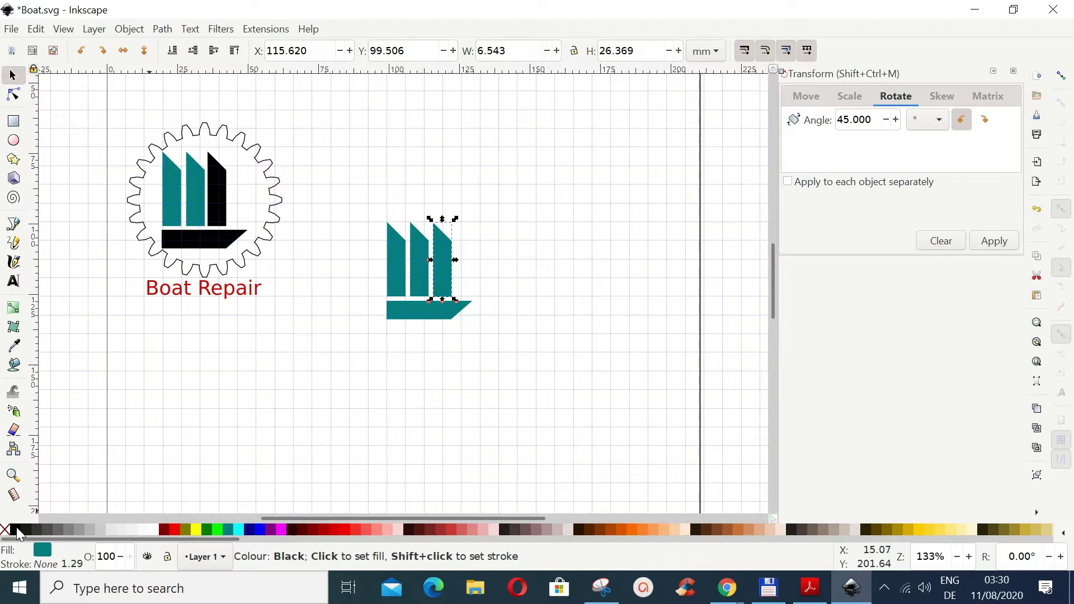
pyautogui.click(18, 529)
pyautogui.click(410, 316)
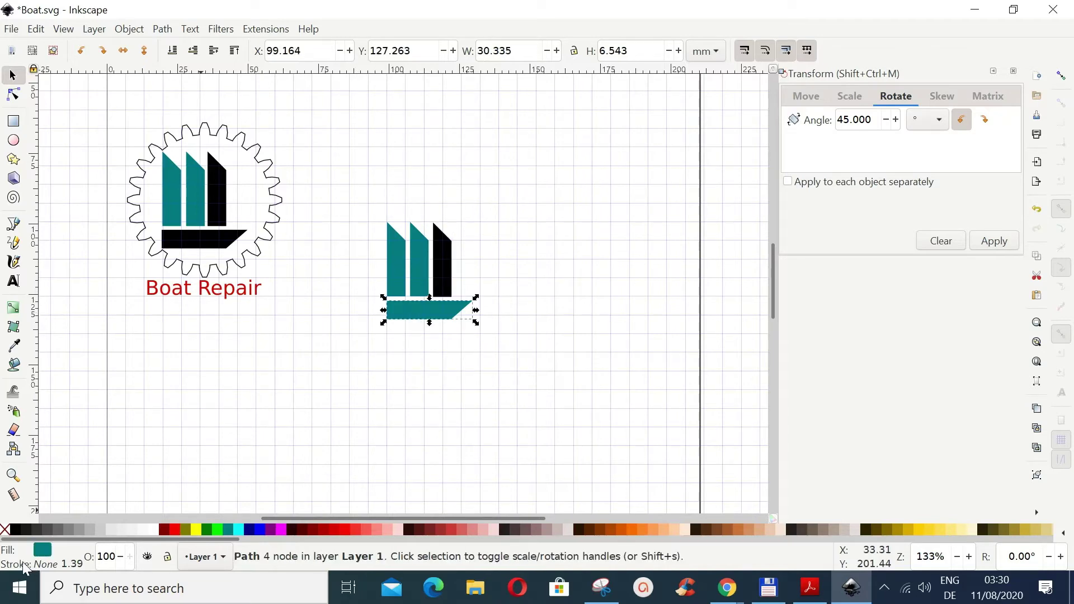
pyautogui.click(19, 530)
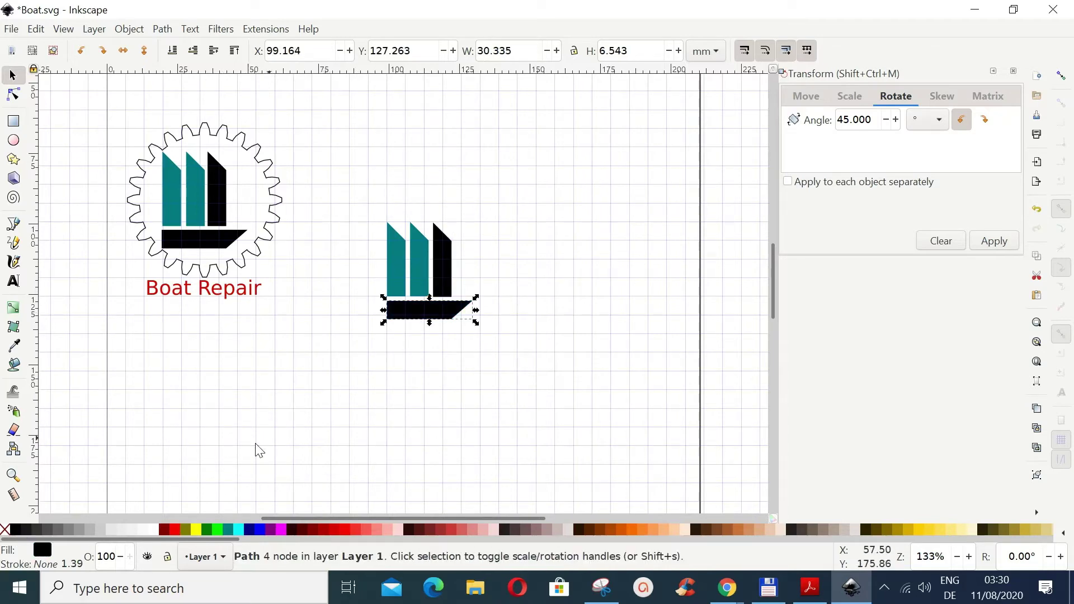
pyautogui.click(230, 424)
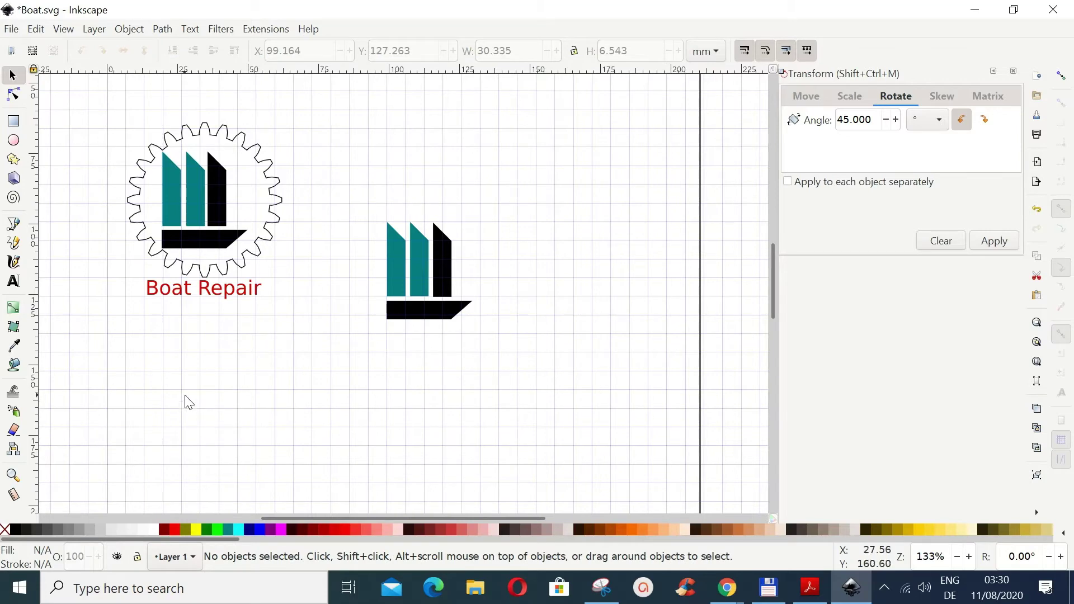
pyautogui.click(13, 281)
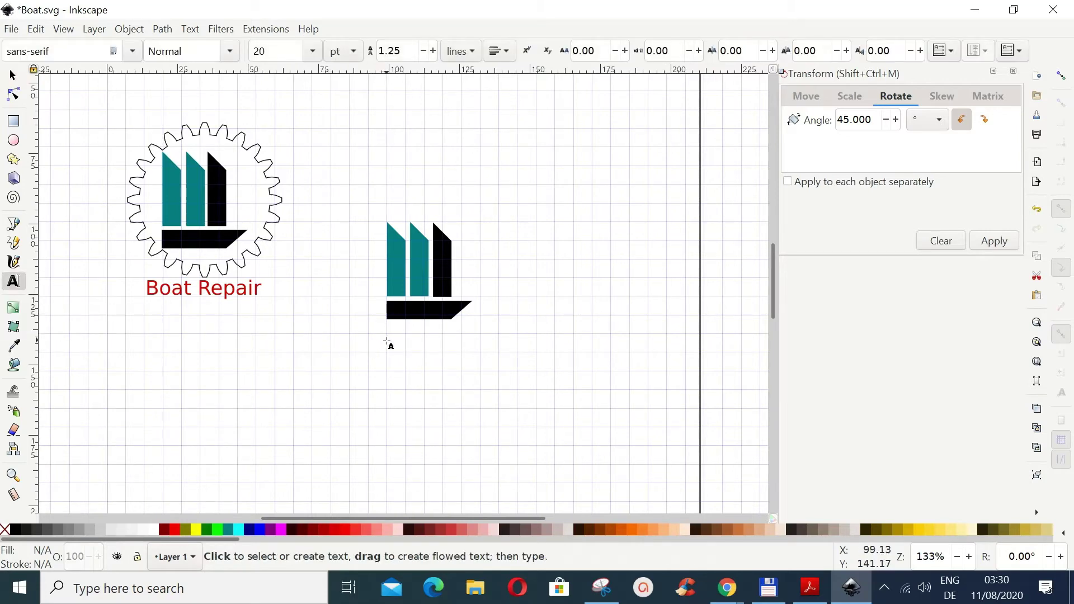
# Write 'Boat Repair' in sans-serif on a text line below the boat
pyautogui.click(387, 349)
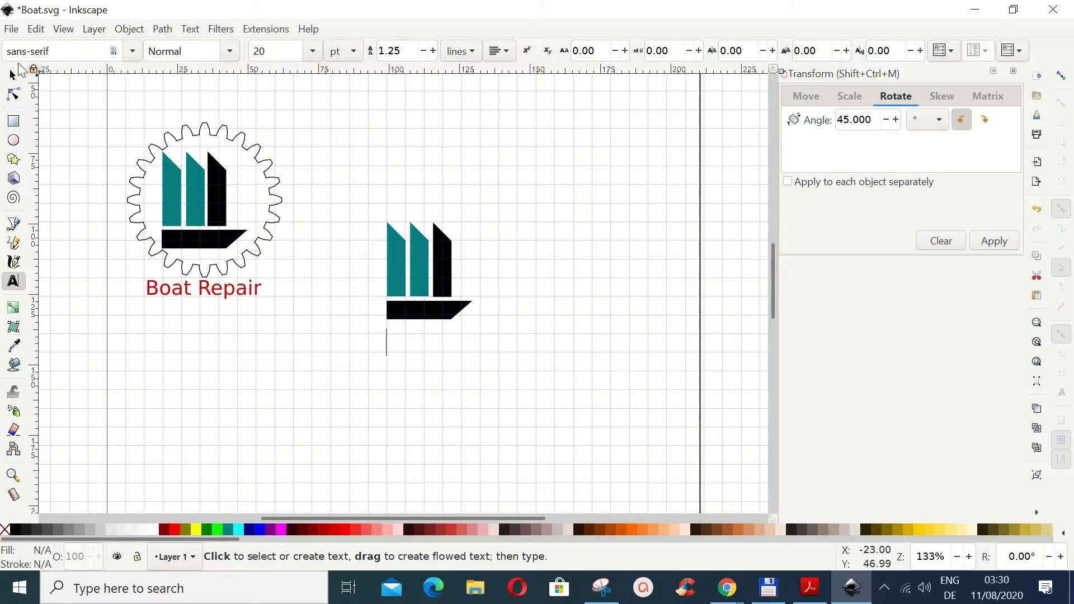
pyautogui.click(137, 55)
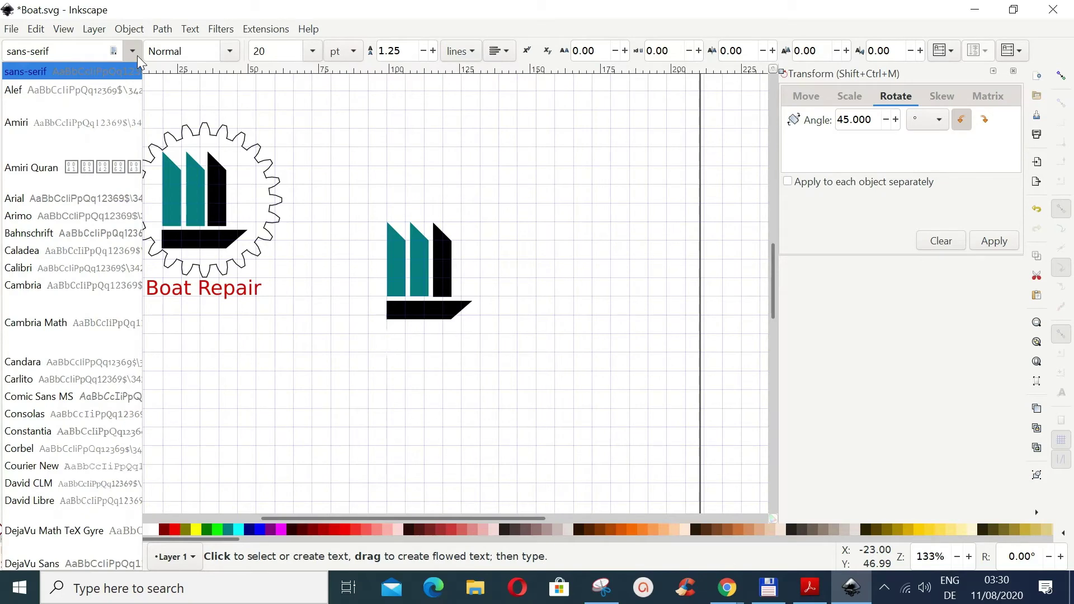
pyautogui.click(136, 55)
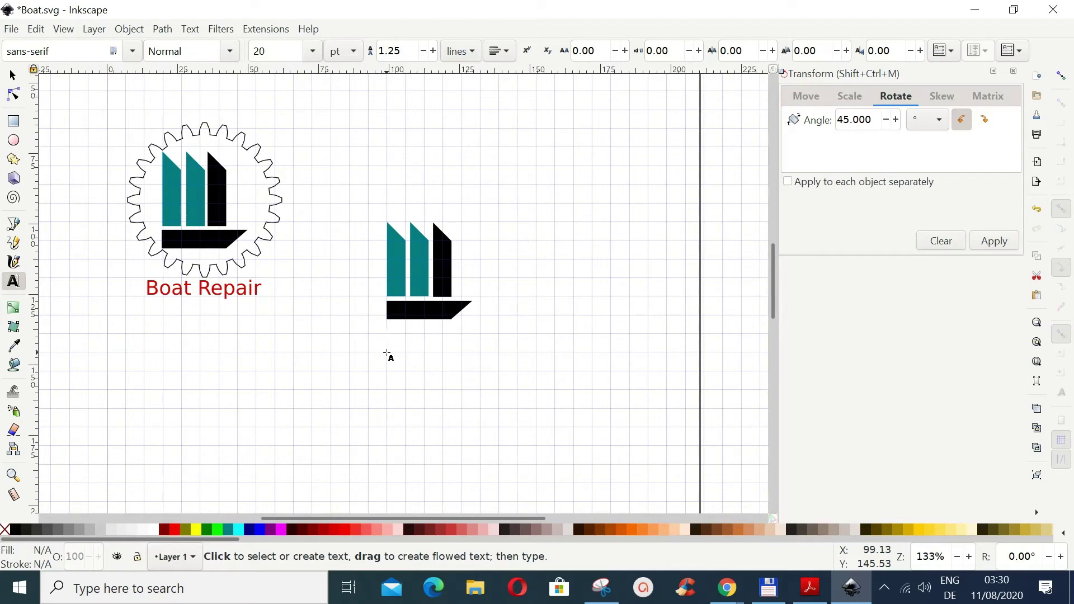
pyautogui.write('Boa')
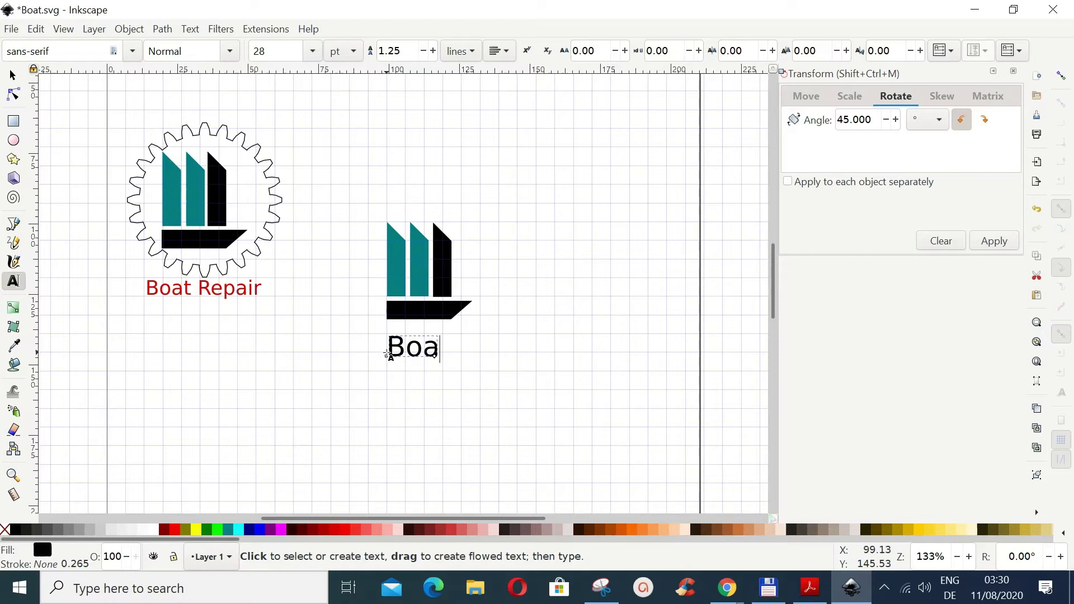
pyautogui.write('t Repair')
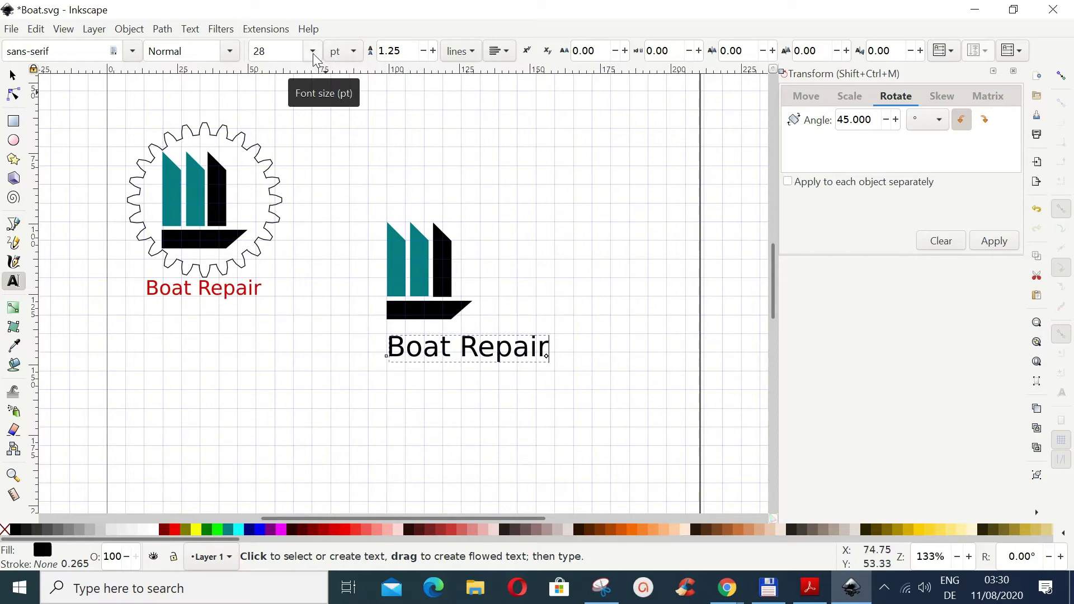
# Set the caption to 20 pt and fill it red (#D40000)
pyautogui.click(312, 51)
pyautogui.click(262, 306)
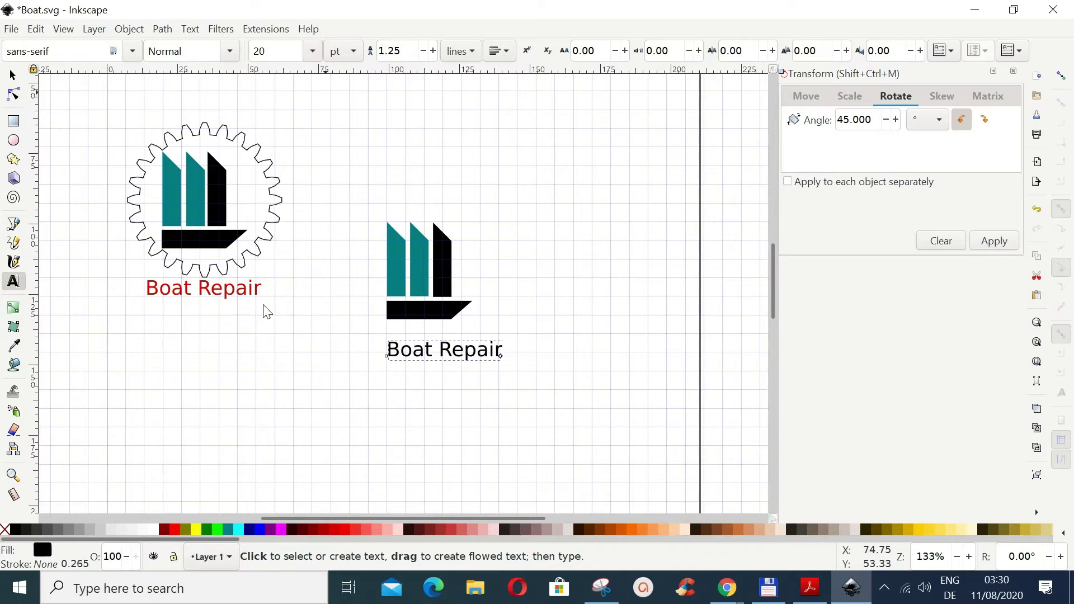
pyautogui.click(347, 532)
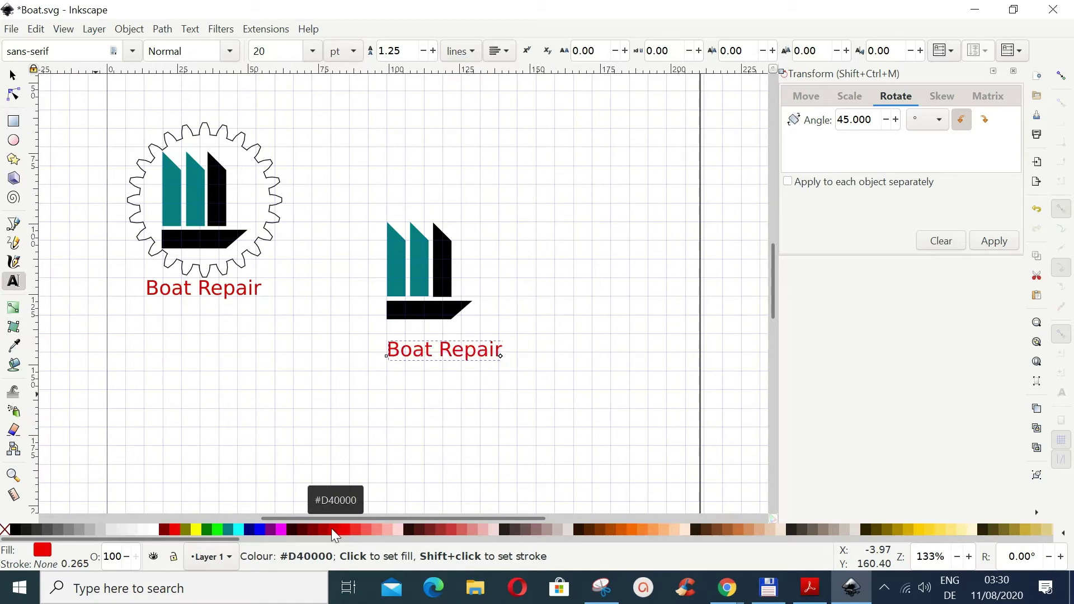
pyautogui.click(324, 529)
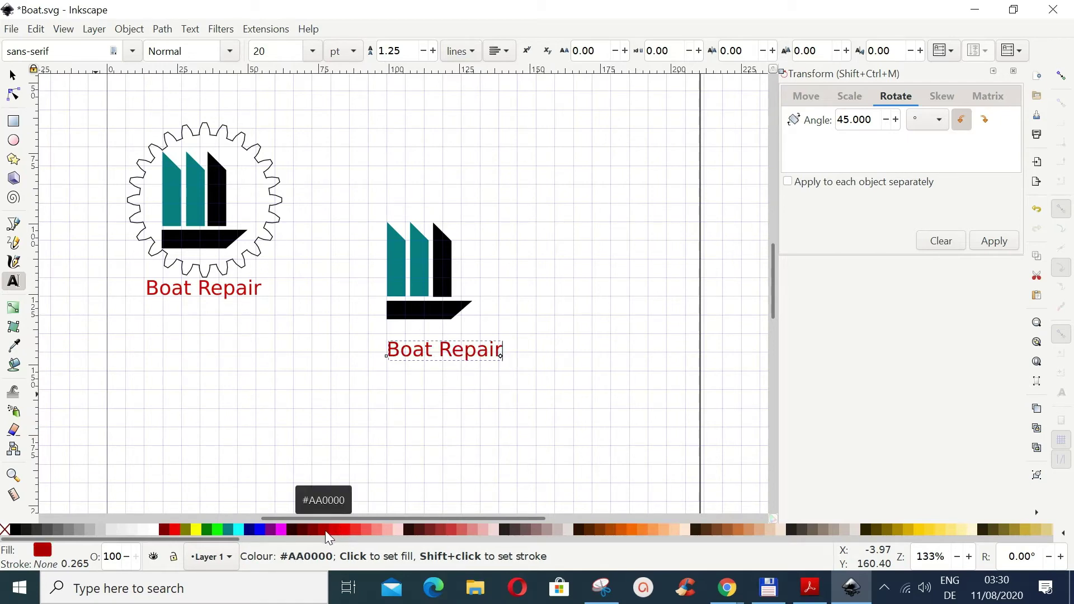
pyautogui.click(335, 533)
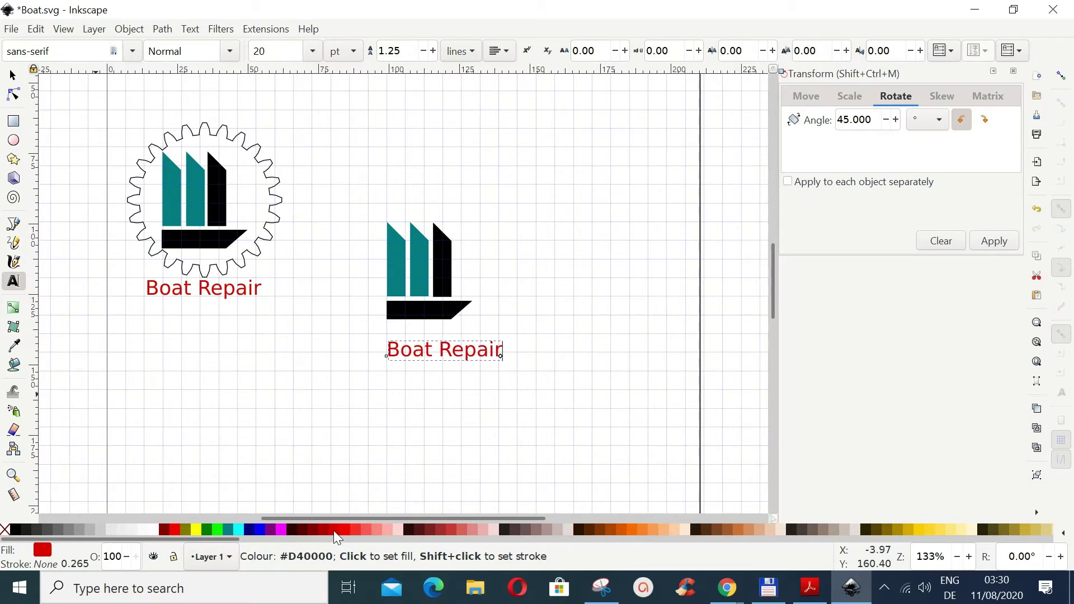
# Drag the Boat Repair caption left to centre it under the boat, then turn off View > Page Grid
pyautogui.click(12, 75)
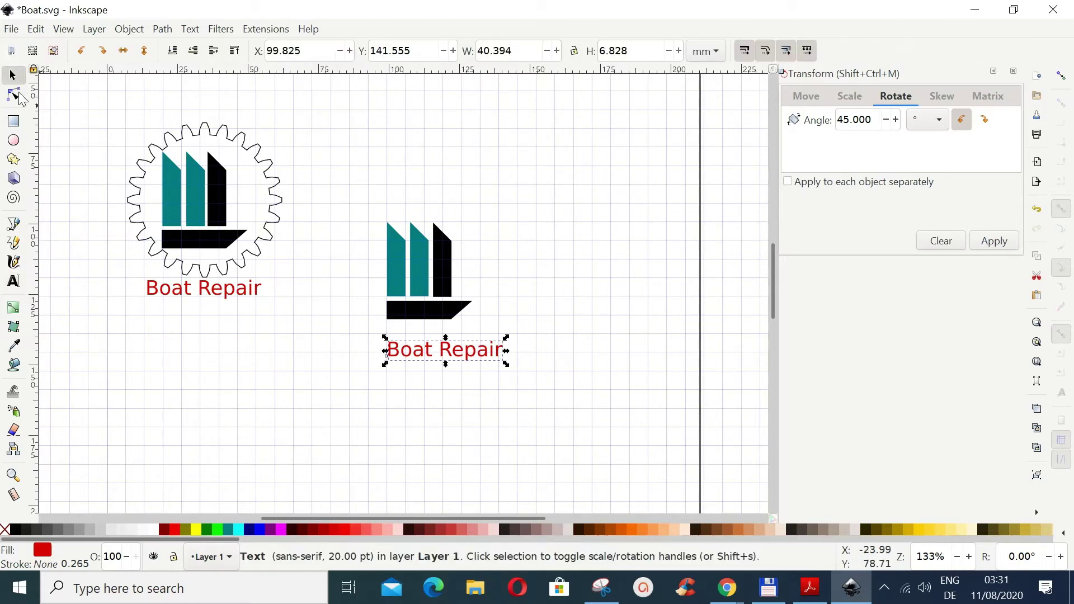
pyautogui.moveTo(448, 353)
pyautogui.mouseDown()
pyautogui.moveTo(435, 339)
pyautogui.moveTo(429, 356)
pyautogui.mouseUp()
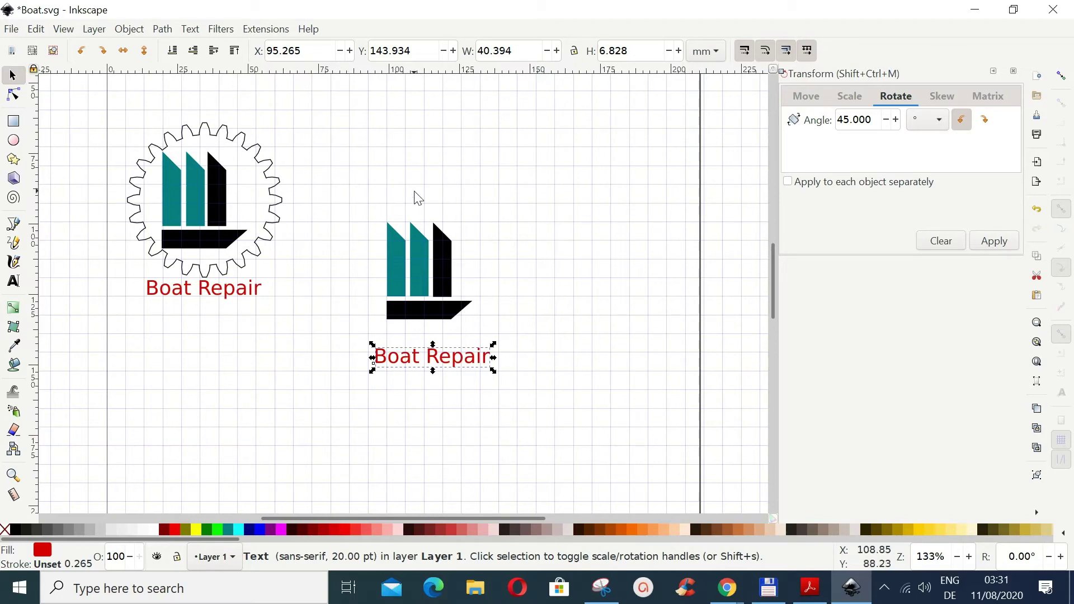
pyautogui.click(63, 29)
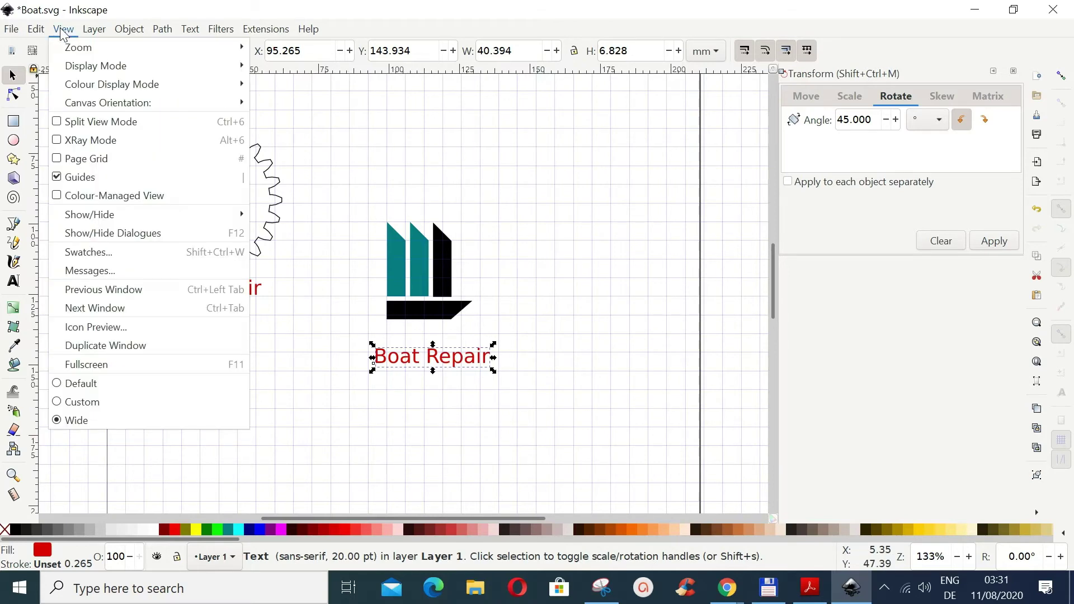
pyautogui.click(89, 157)
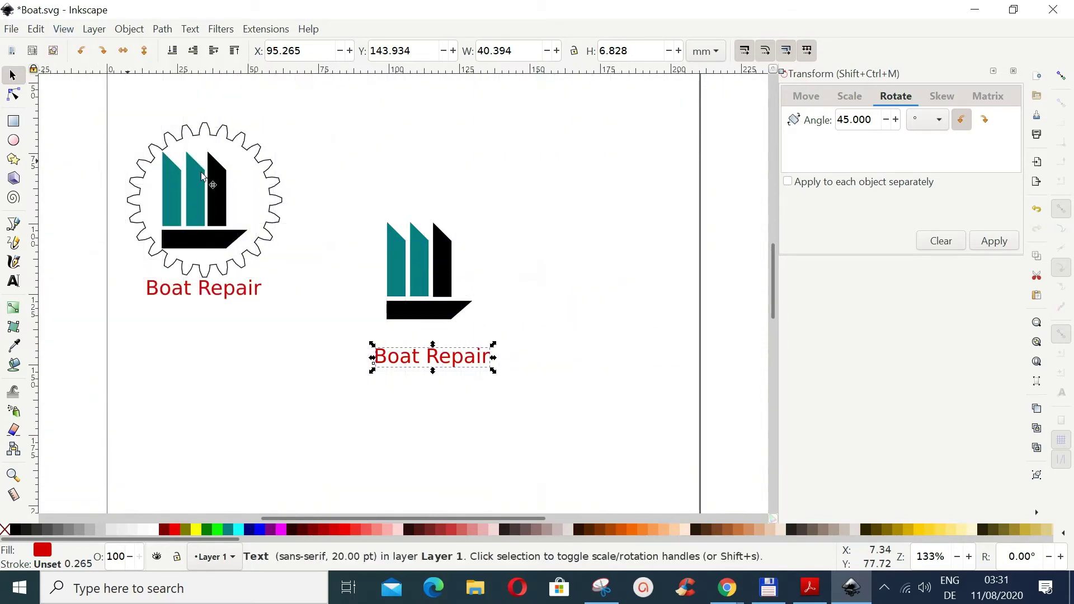
# Render a 24-tooth gear (pitch 25, 20° pressure angle) around the boat copy with Extensions > Render > Gear
pyautogui.click(266, 29)
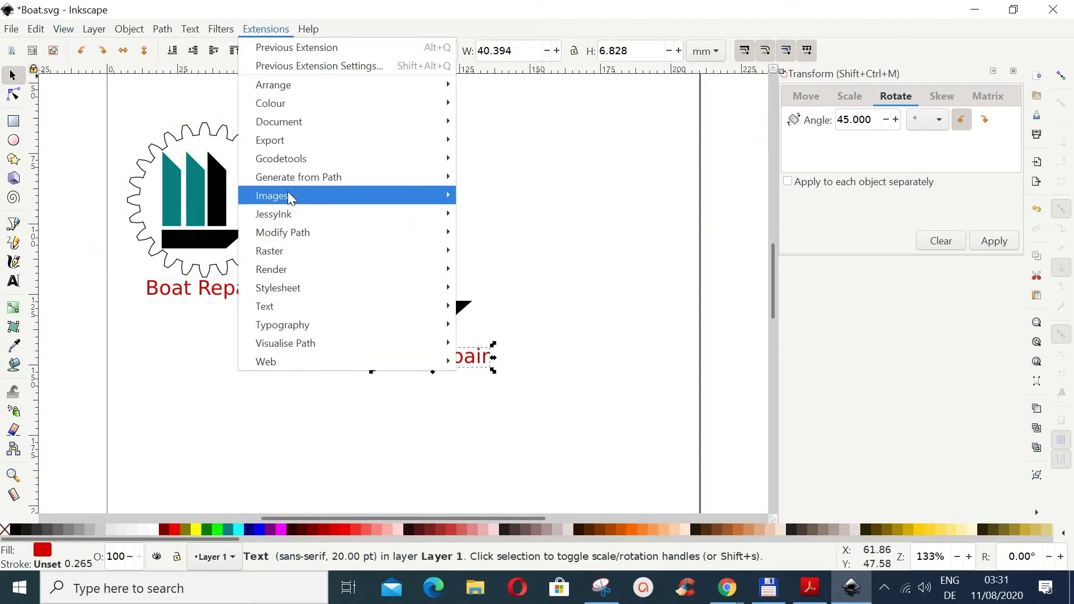
pyautogui.moveTo(290, 197)
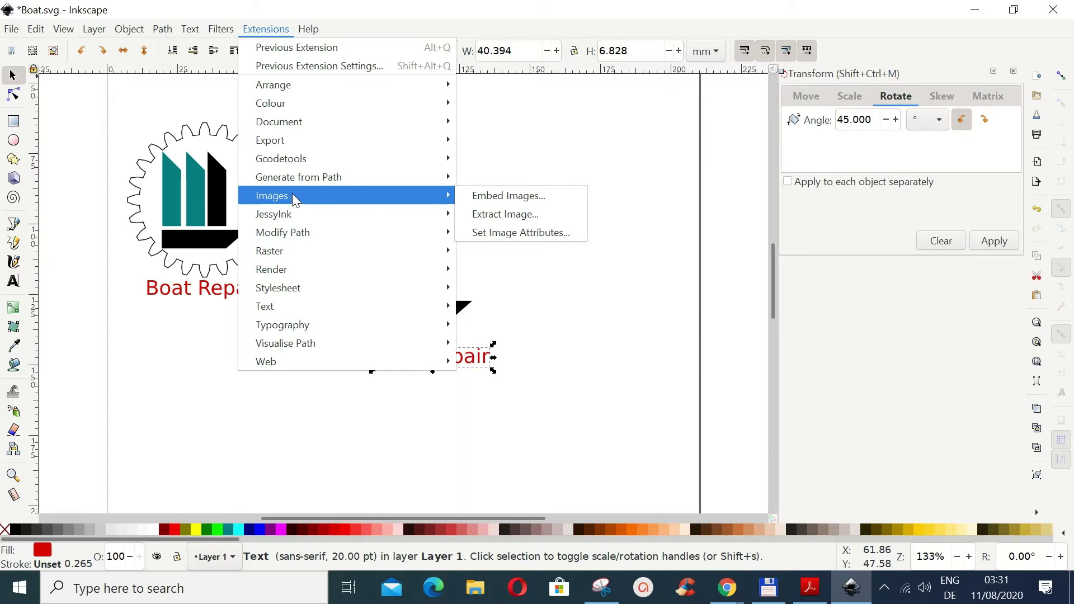
pyautogui.moveTo(290, 271)
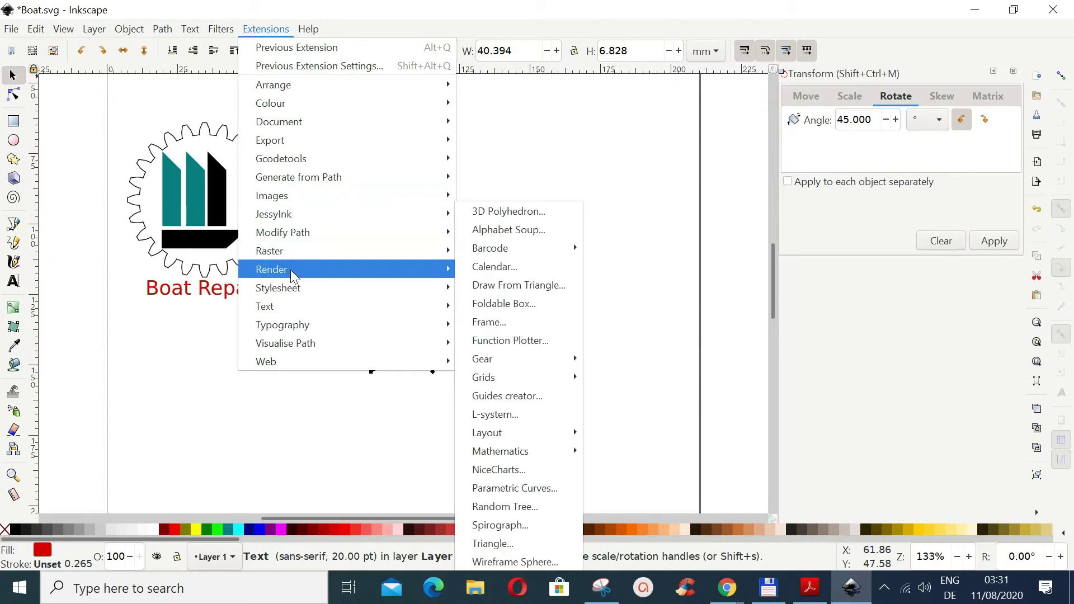
pyautogui.moveTo(532, 360)
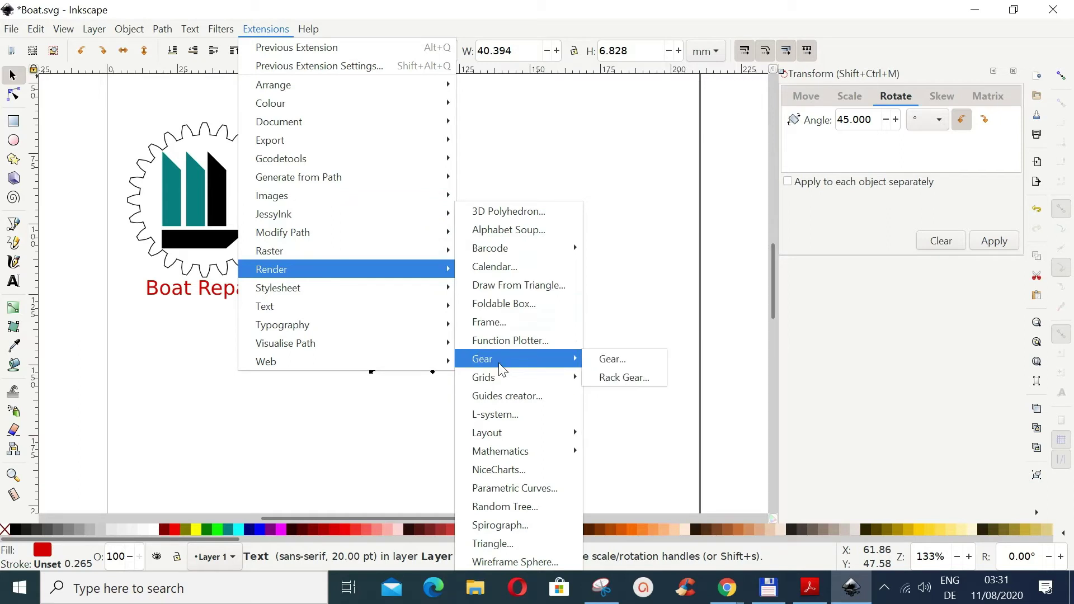
pyautogui.click(622, 364)
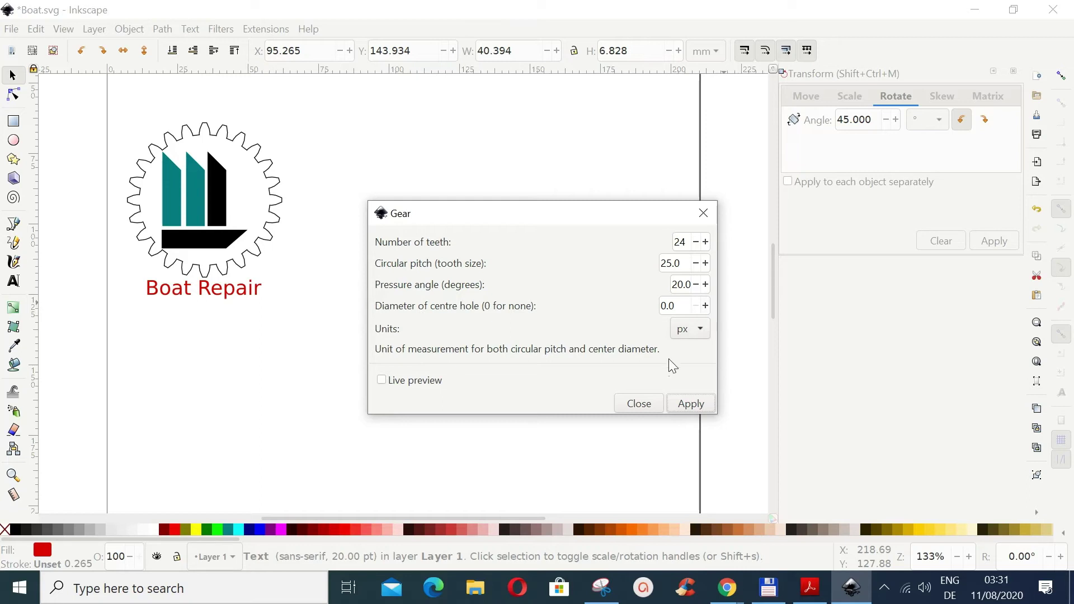
pyautogui.moveTo(558, 221); pyautogui.dragTo(742, 209)
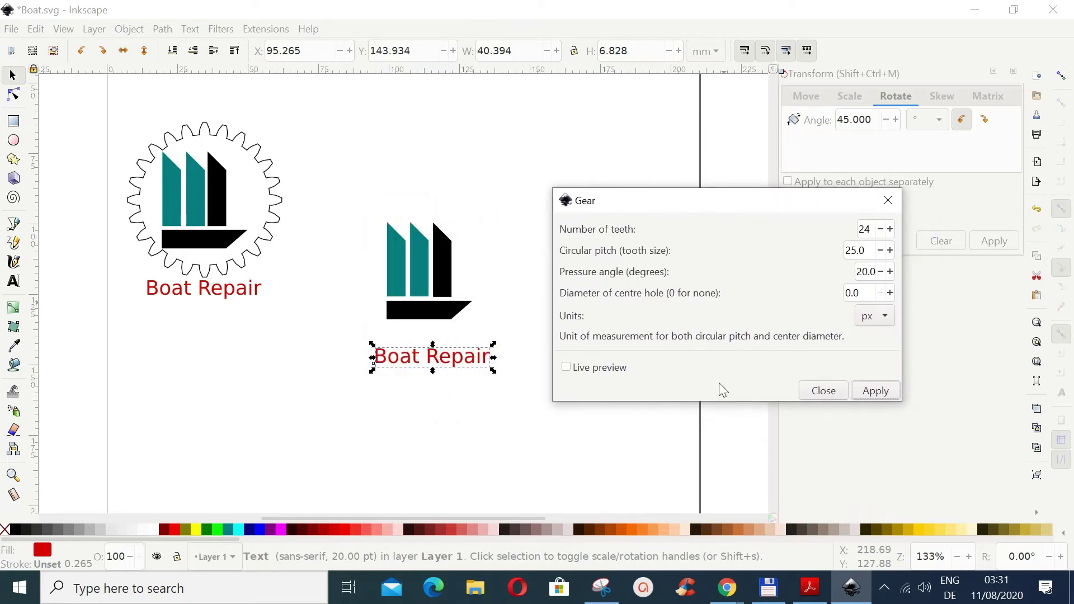
pyautogui.click(570, 370)
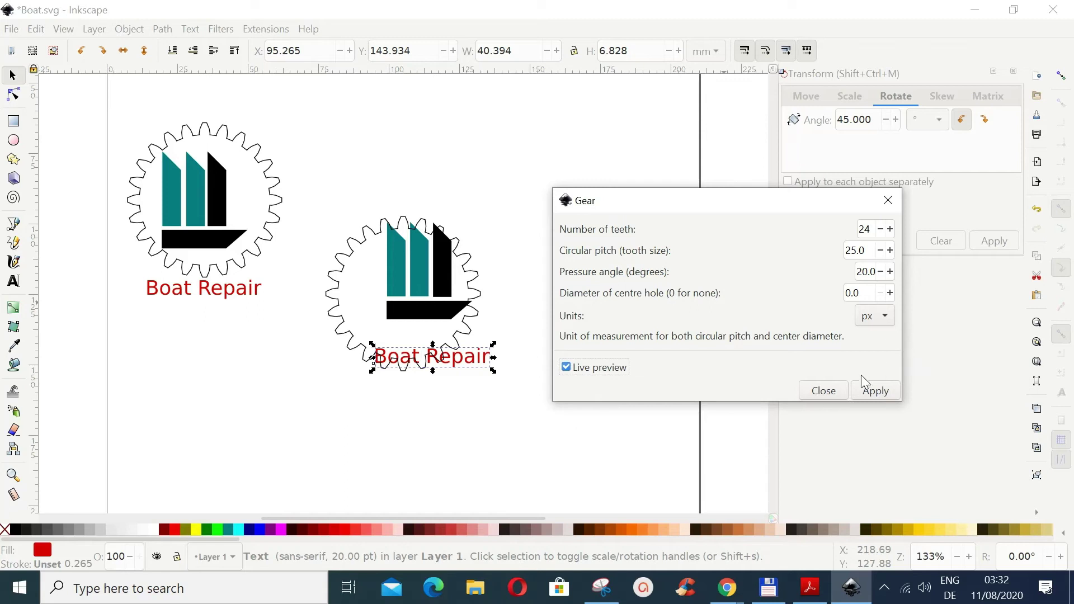
pyautogui.click(881, 395)
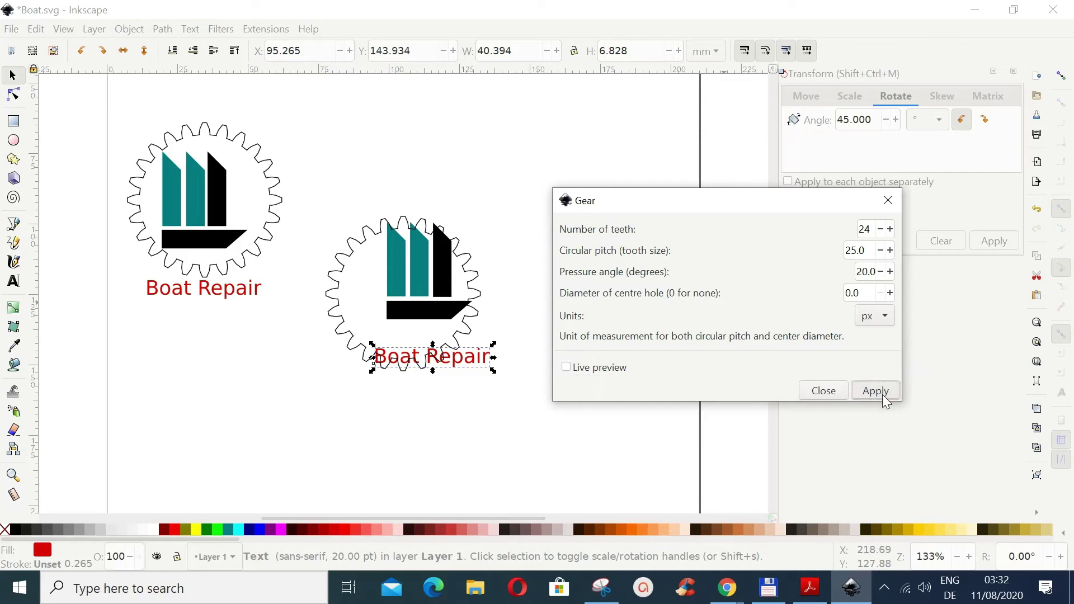
pyautogui.click(886, 202)
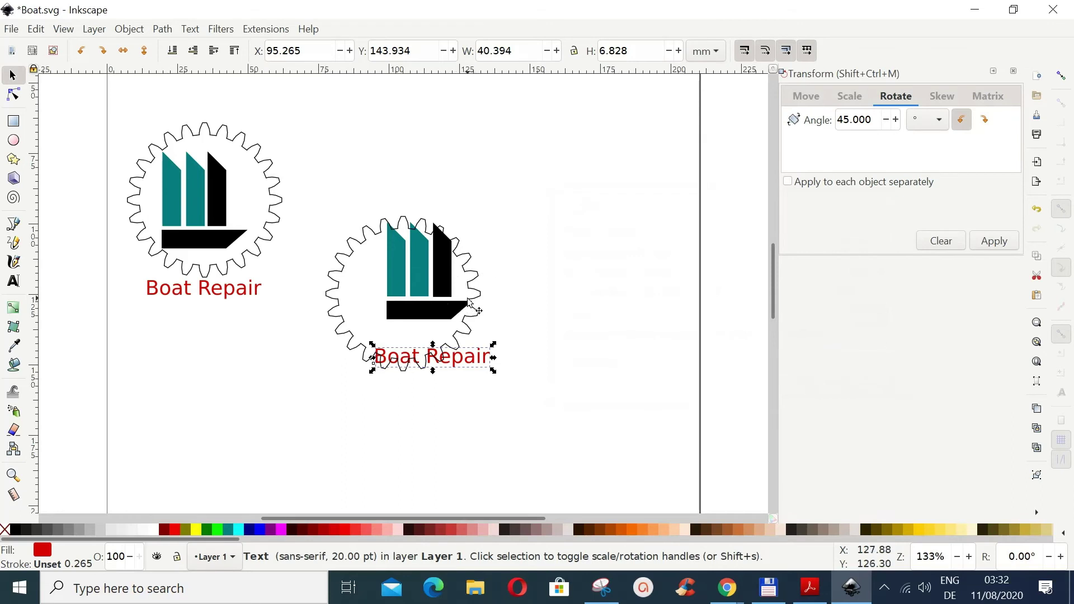
# Drag the gear around the boat copy and bring up the Align and Distribute panel
pyautogui.moveTo(473, 282); pyautogui.dragTo(490, 259)
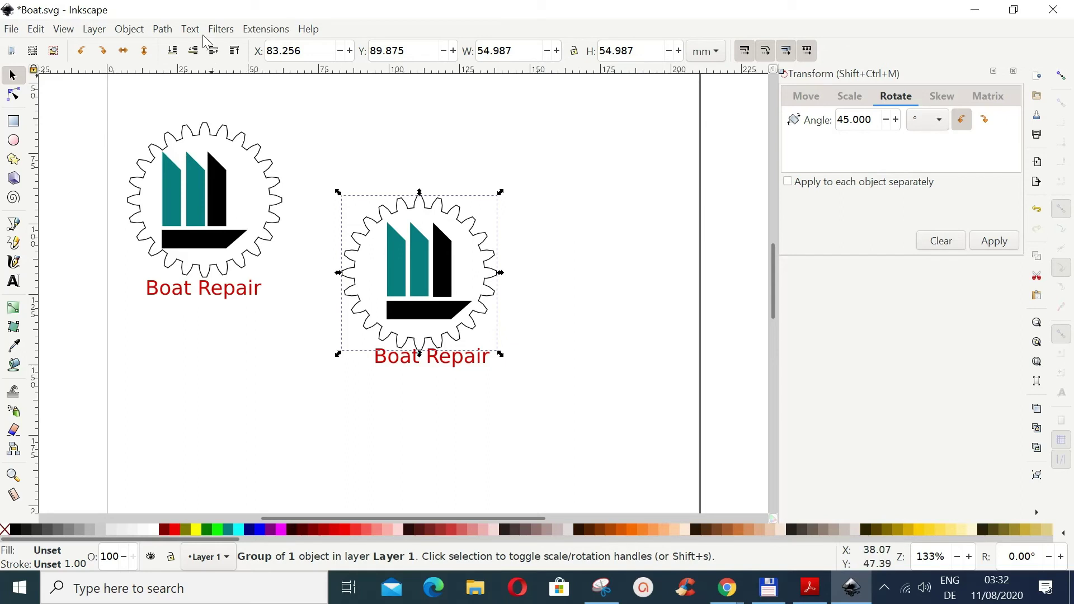
pyautogui.click(141, 31)
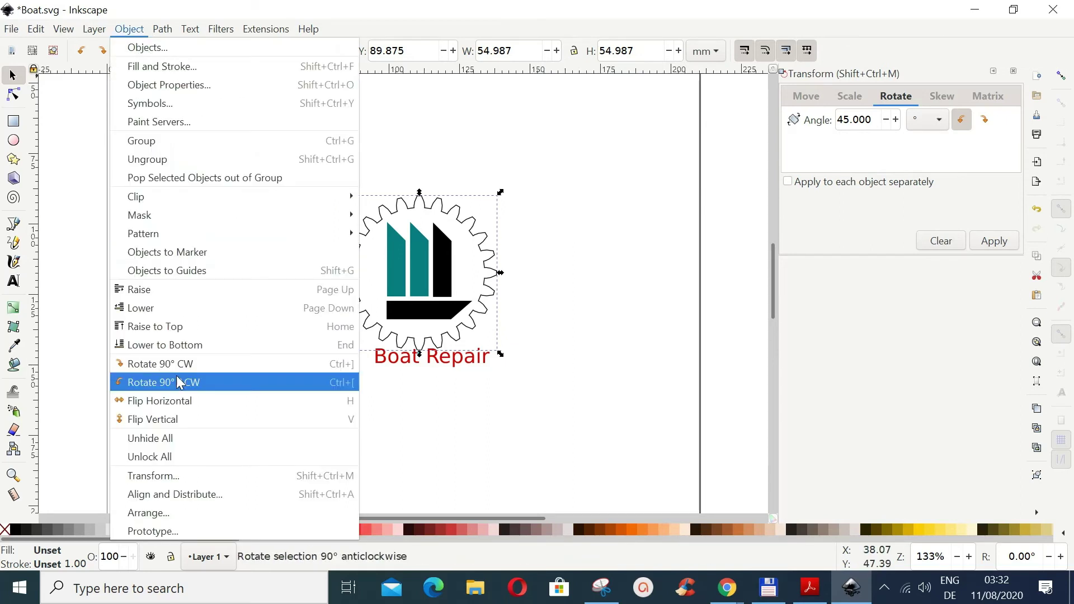
pyautogui.click(142, 494)
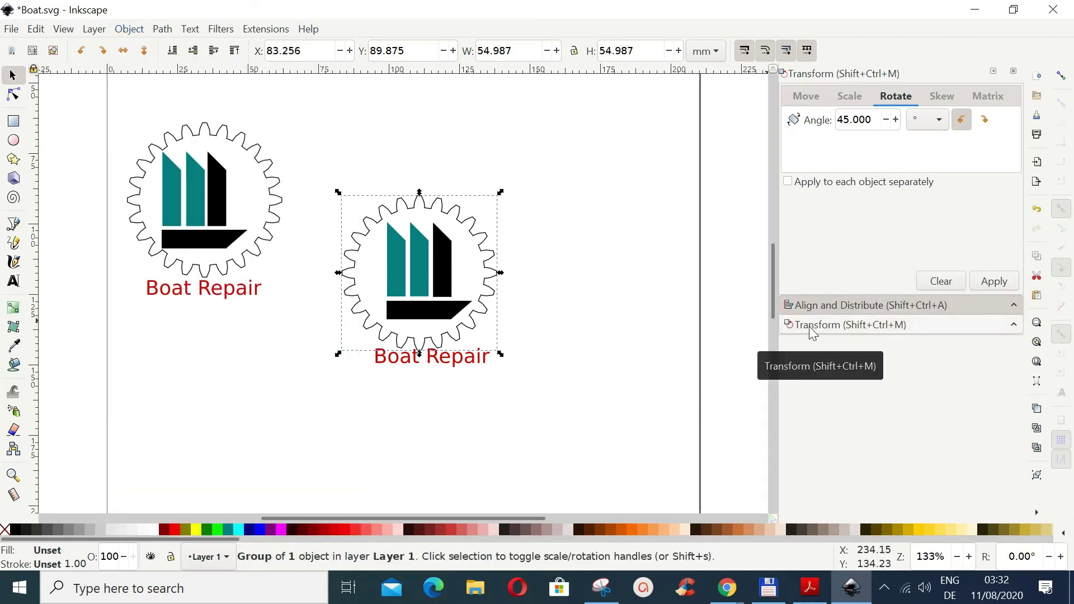
pyautogui.click(810, 307)
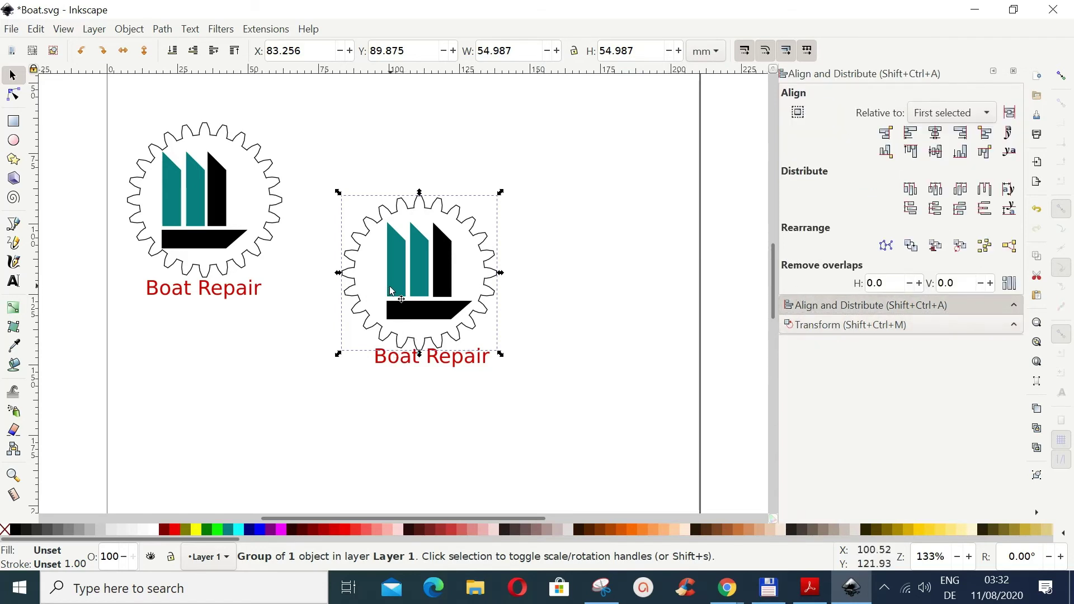
pyautogui.click(534, 358)
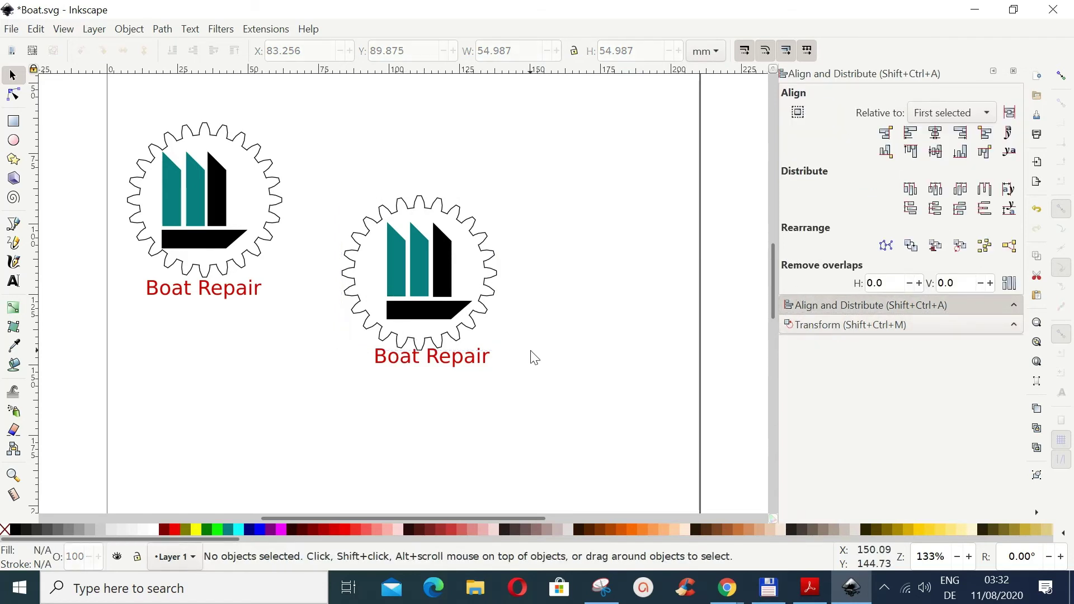
# Centre the two teal sails and the black sail on a common horizontal axis
pyautogui.click(399, 289)
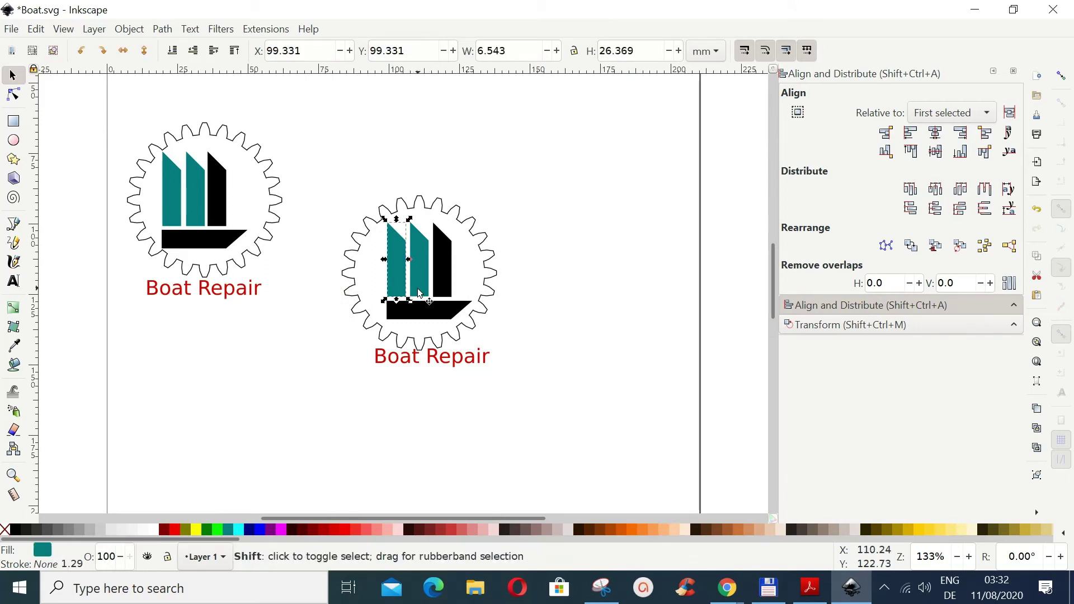
pyautogui.keyDown('shift'); pyautogui.click(420, 292); pyautogui.keyUp('shift')
pyautogui.keyDown('shift'); pyautogui.click(447, 293); pyautogui.keyUp('shift')
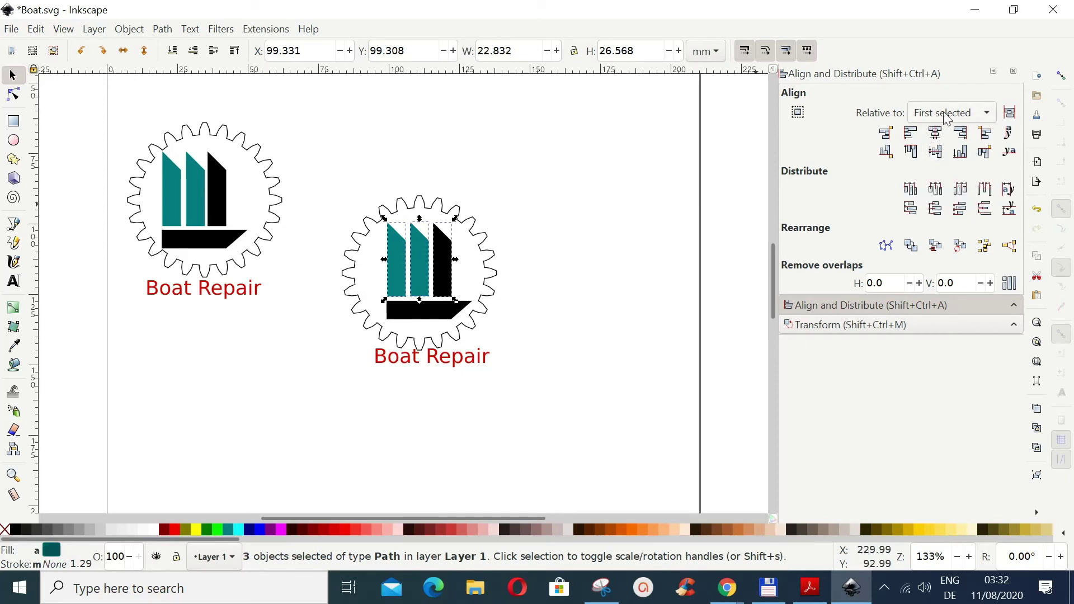
pyautogui.click(934, 152)
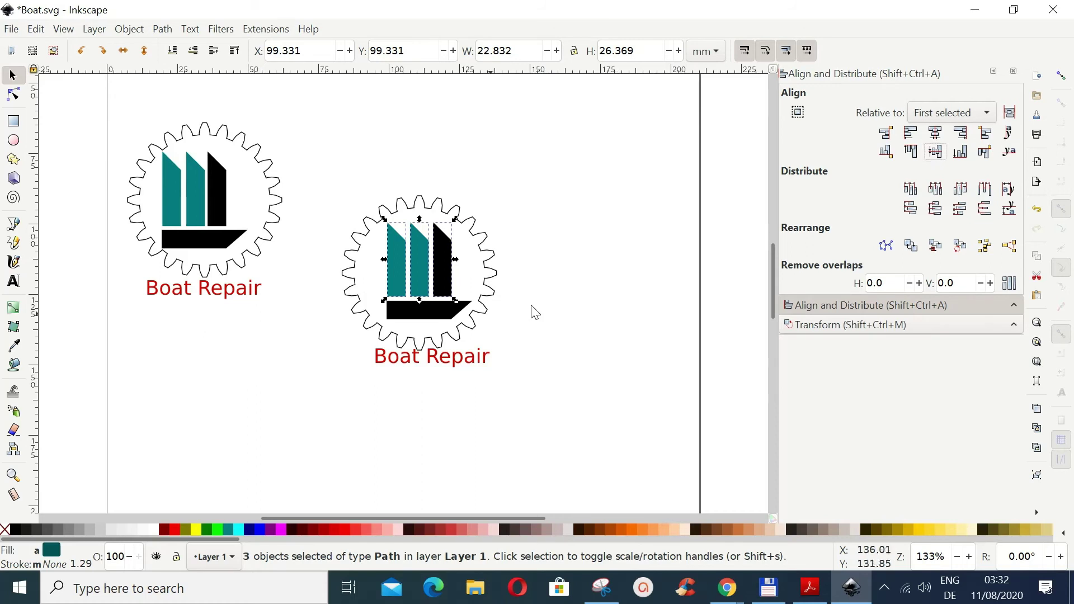
pyautogui.click(573, 357)
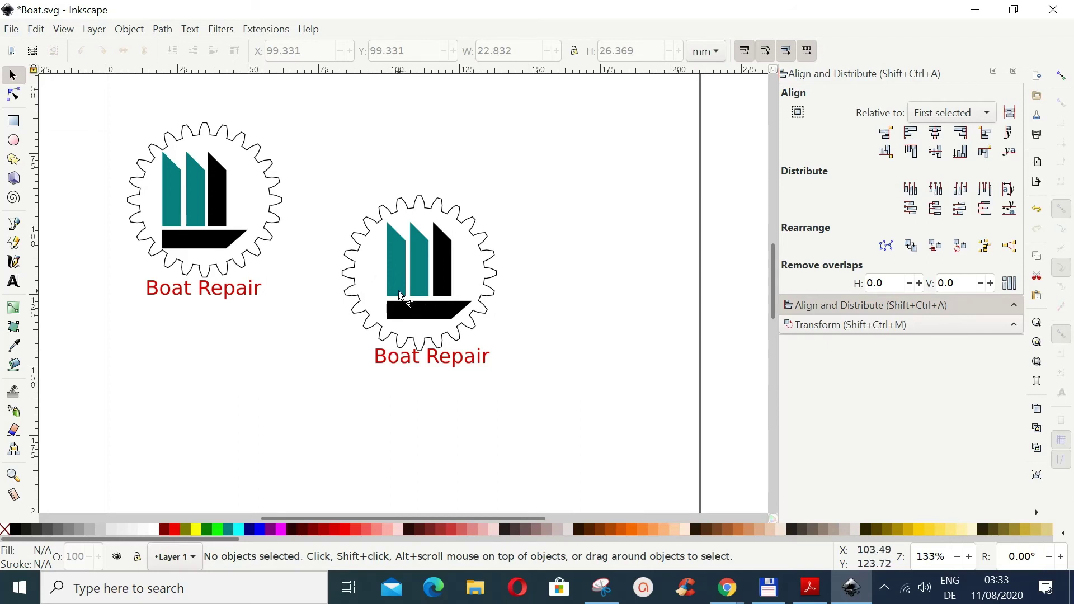
# Group the three sails and hull into one 4-object boat group, then add the gear to the selection
pyautogui.keyDown('shift'); pyautogui.click(396, 288); pyautogui.keyUp('shift')
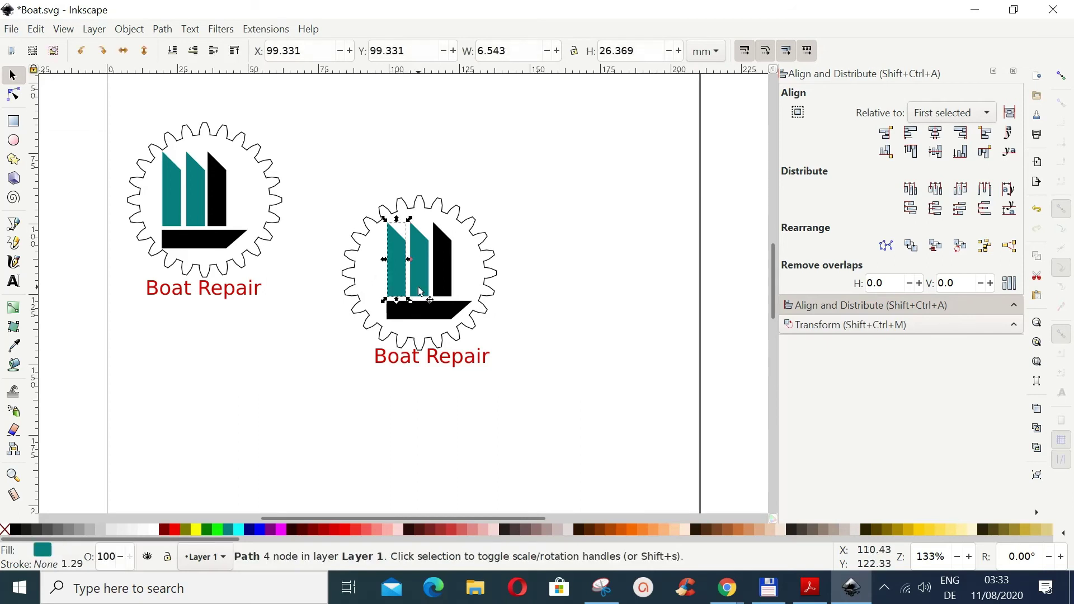
pyautogui.keyDown('shift'); pyautogui.click(420, 291); pyautogui.keyUp('shift')
pyautogui.keyDown('shift'); pyautogui.click(445, 291); pyautogui.keyUp('shift')
pyautogui.keyDown('shift'); pyautogui.click(431, 320); pyautogui.keyUp('shift')
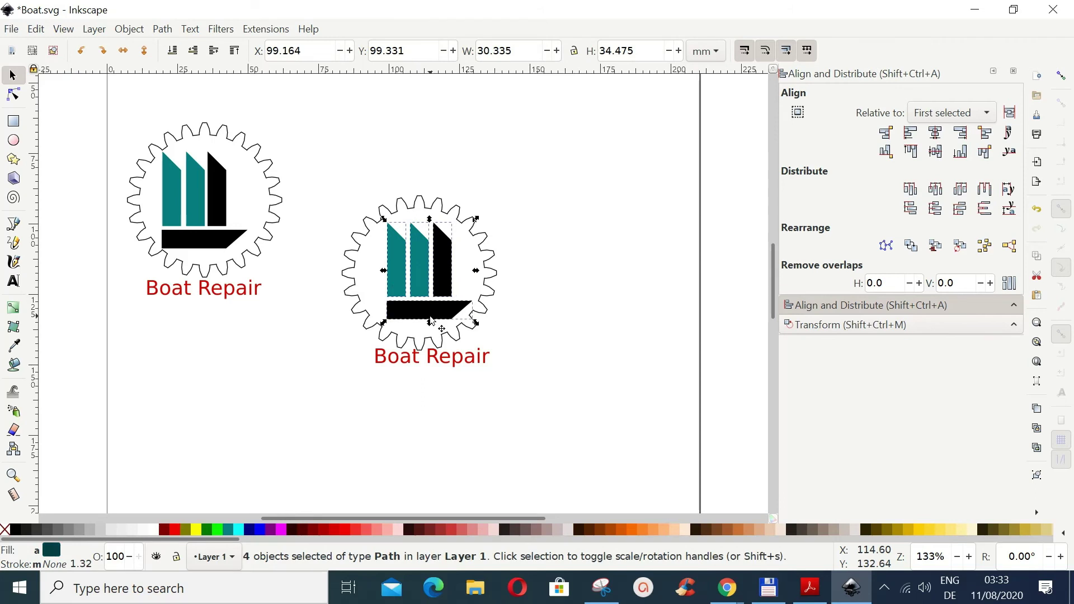
pyautogui.click(129, 29)
pyautogui.click(141, 144)
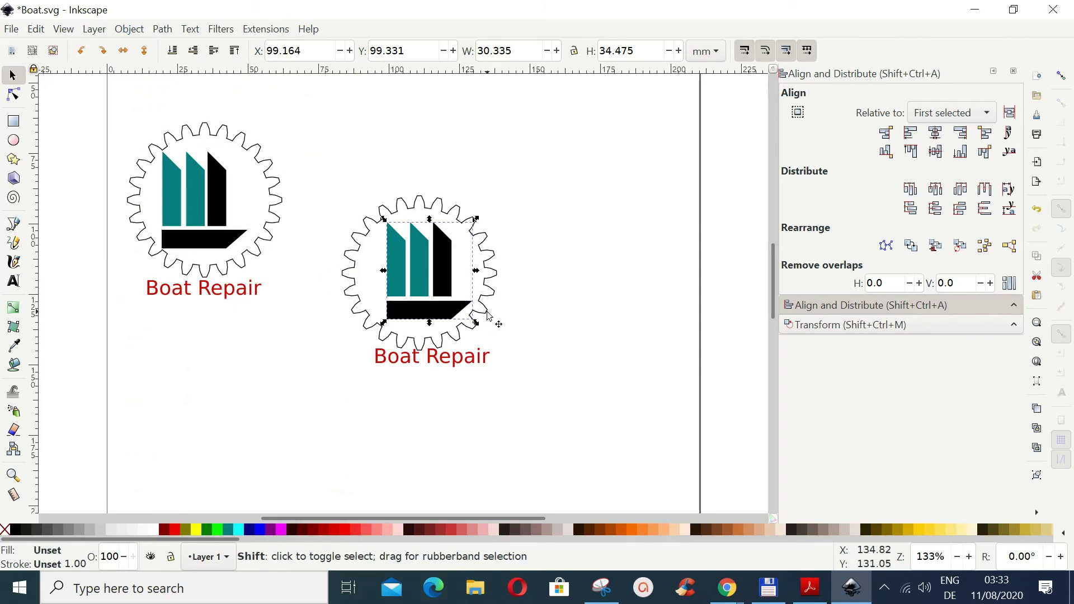
pyautogui.keyDown('shift'); pyautogui.click(487, 317); pyautogui.keyUp('shift')
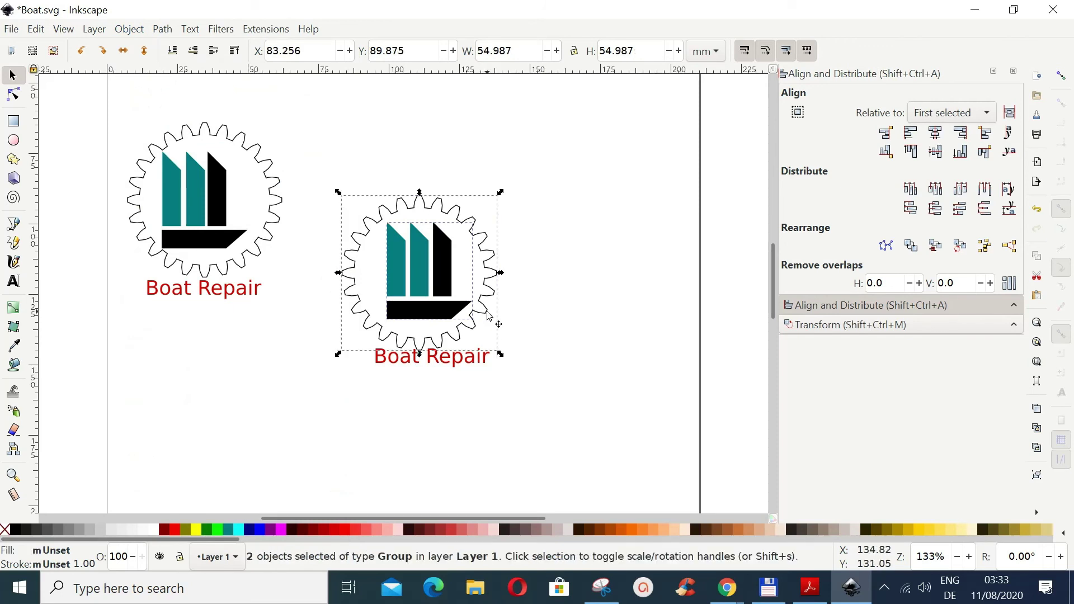
# Centre the boat group on the gear's vertical axis, aligning relative to the last selected object
pyautogui.click(987, 114)
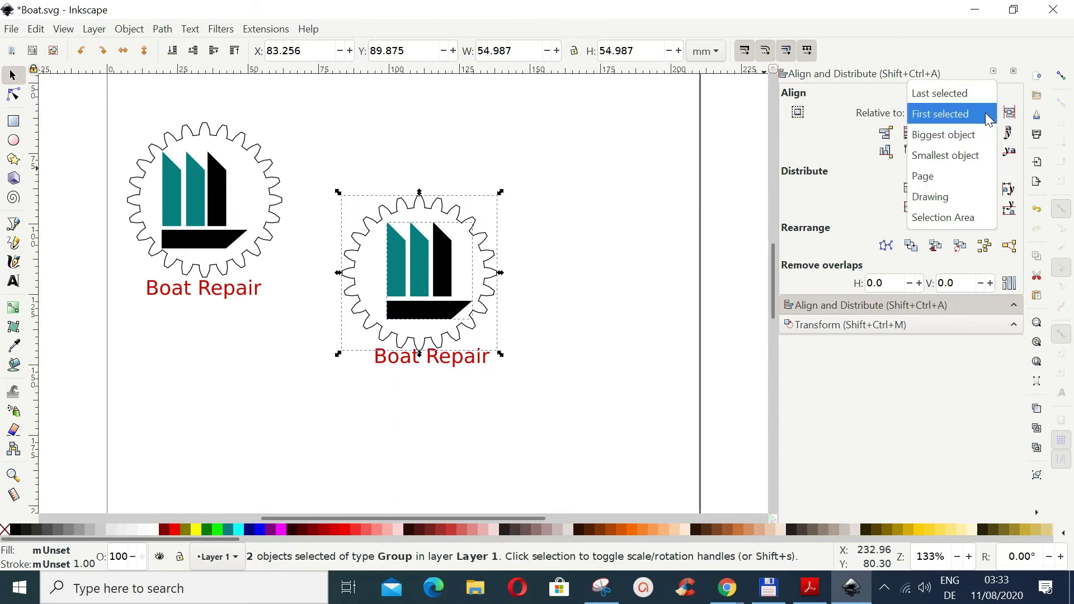
pyautogui.click(940, 94)
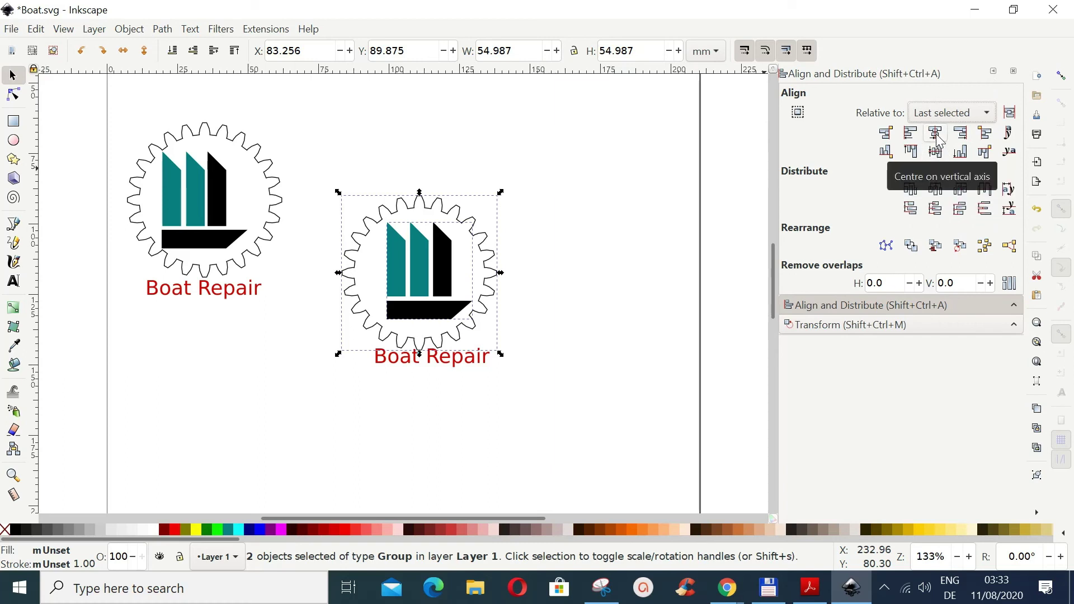
pyautogui.click(935, 134)
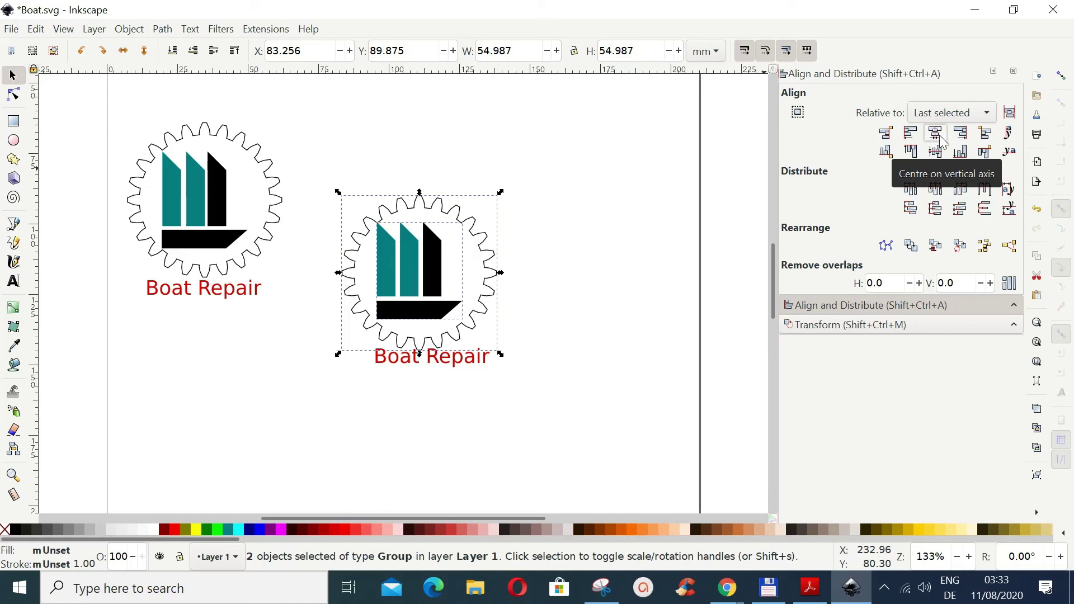
pyautogui.click(596, 367)
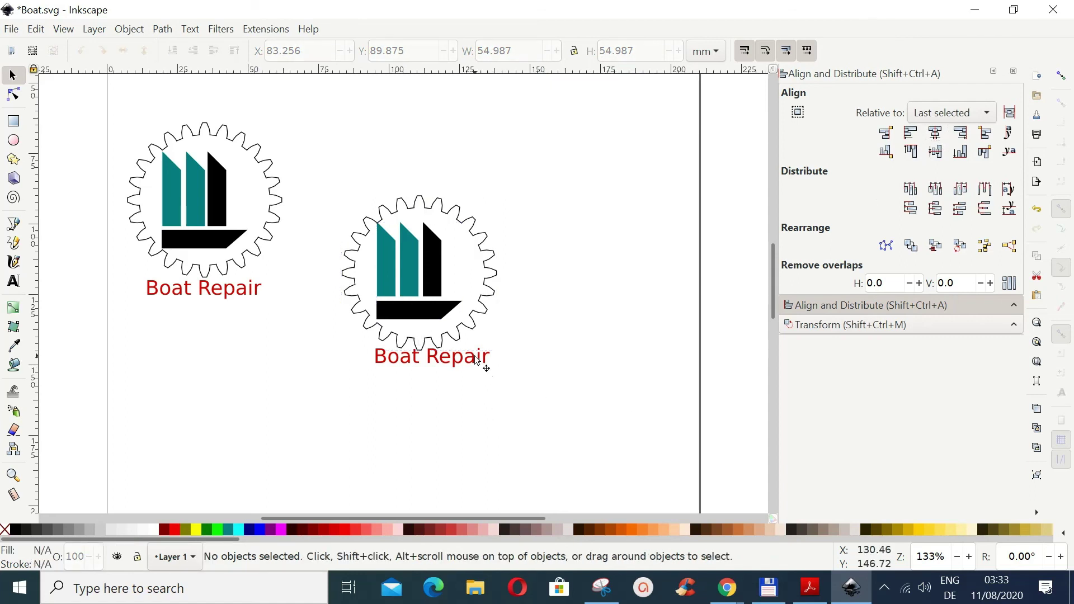
# Move the 'Boat Repair' text left and slightly up to sit centred beneath the gear
pyautogui.click(435, 362)
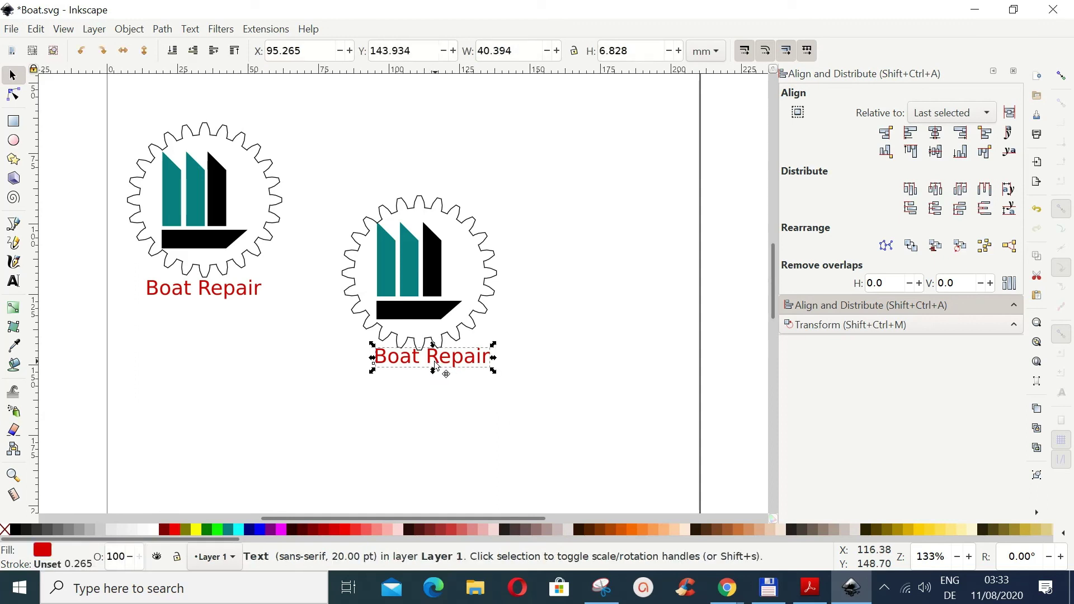
pyautogui.moveTo(435, 363); pyautogui.dragTo(419, 369)
pyautogui.click(439, 435)
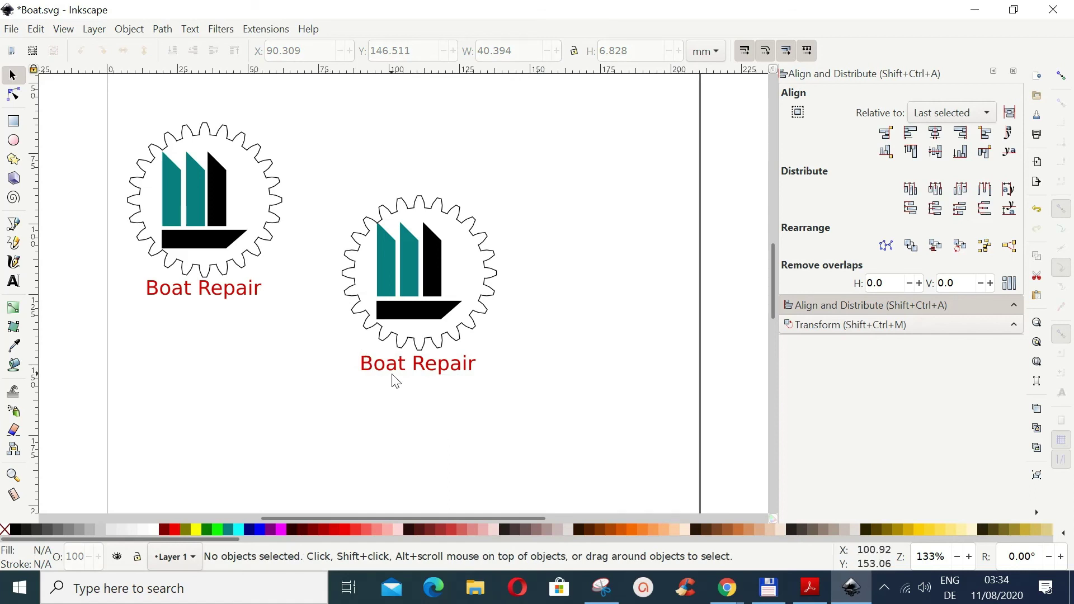
pyautogui.moveTo(397, 367); pyautogui.dragTo(399, 366)
pyautogui.click(402, 402)
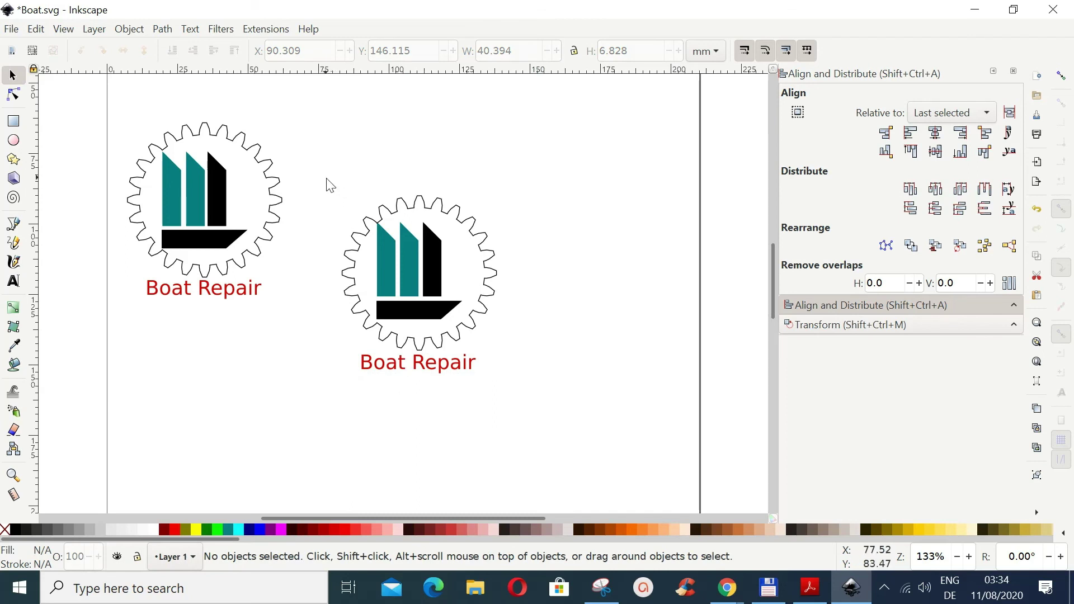
# Group the gear, boat and 'Boat Repair' text into a single logo
pyautogui.moveTo(321, 177); pyautogui.dragTo(537, 414)
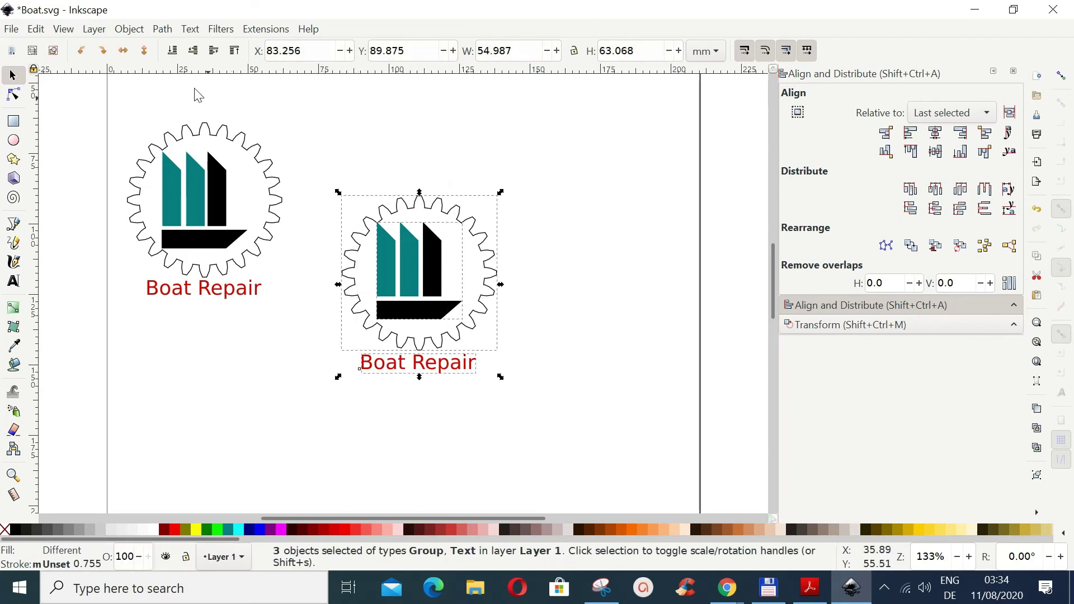
pyautogui.click(127, 30)
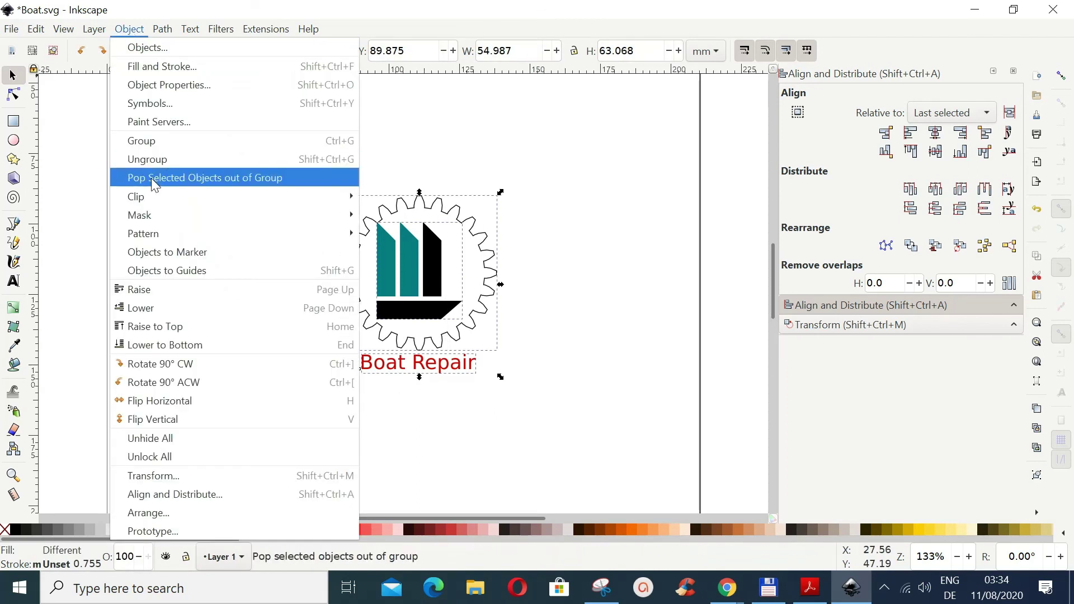
pyautogui.click(155, 141)
pyautogui.click(534, 452)
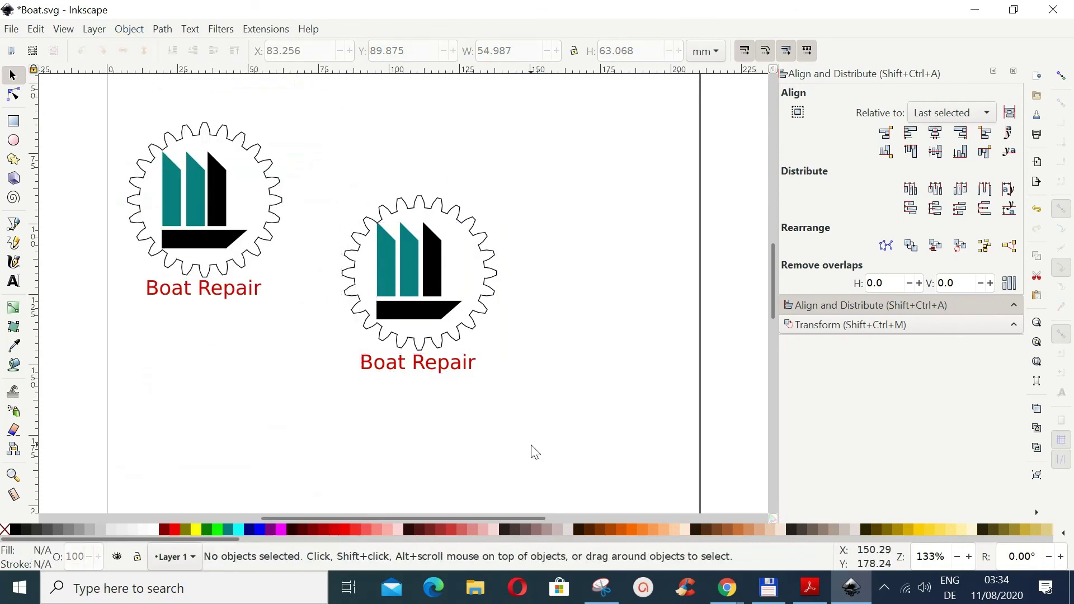